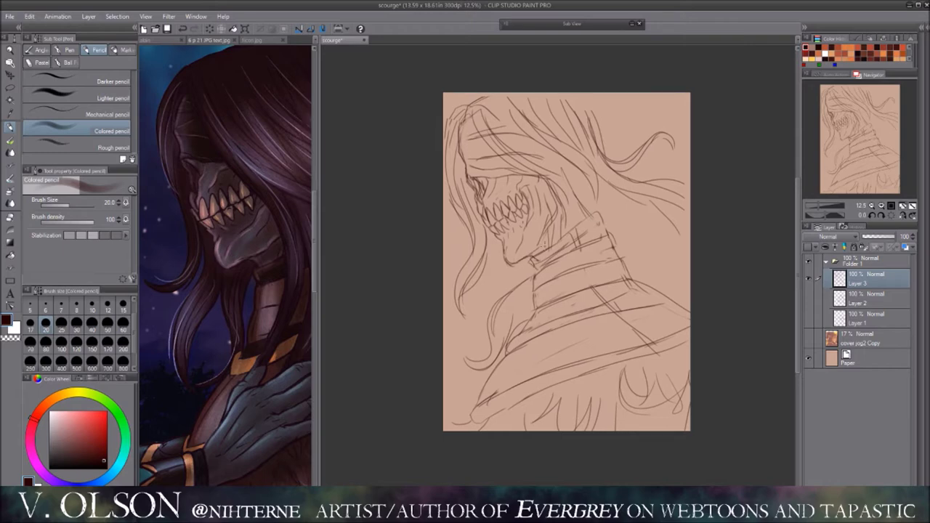
Step: Sketch long hair strands flowing over the back and shoulder of the skeletal figure on Layer 3
drag(505, 331, 502, 312)
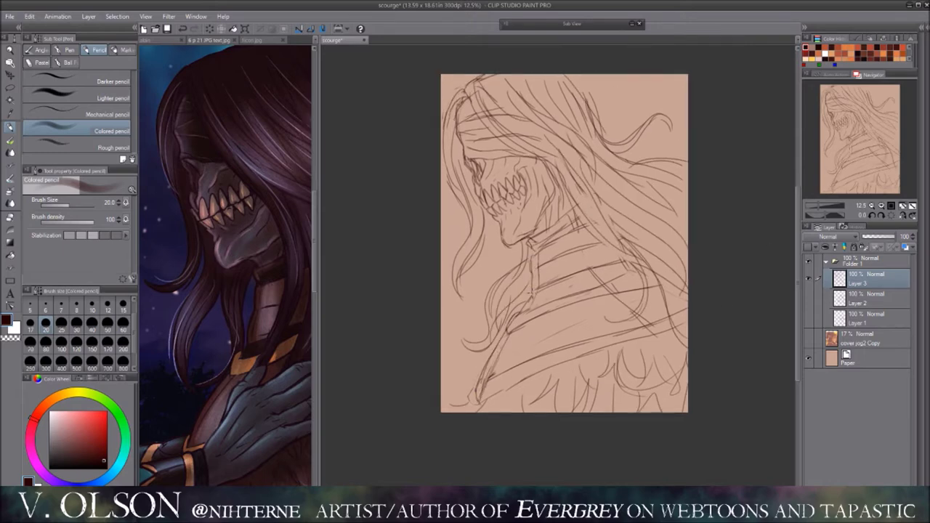
click(903, 215)
click(902, 215)
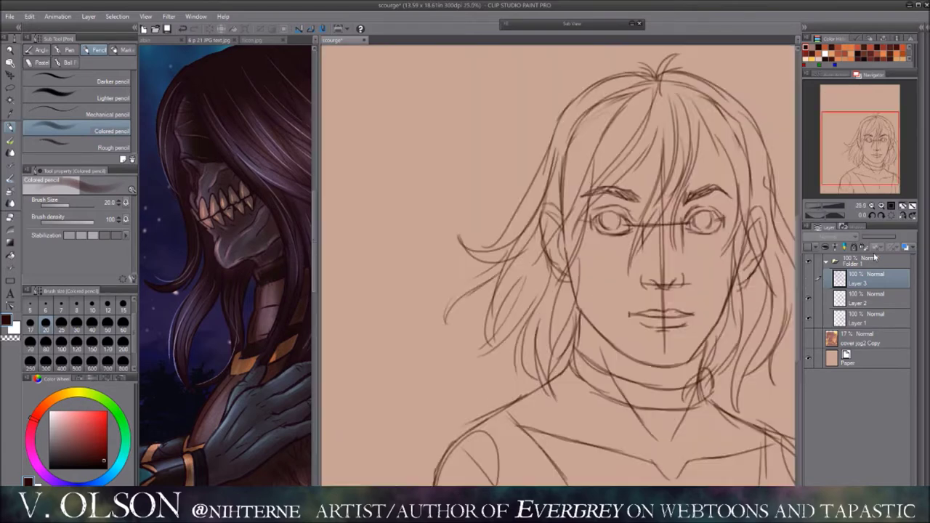
Step: Sketch the pupils inside both eyes of the front-facing portrait on Layer 2
click(868, 295)
key(ctrl+z)
drag(589, 270, 594, 275)
drag(649, 270, 654, 276)
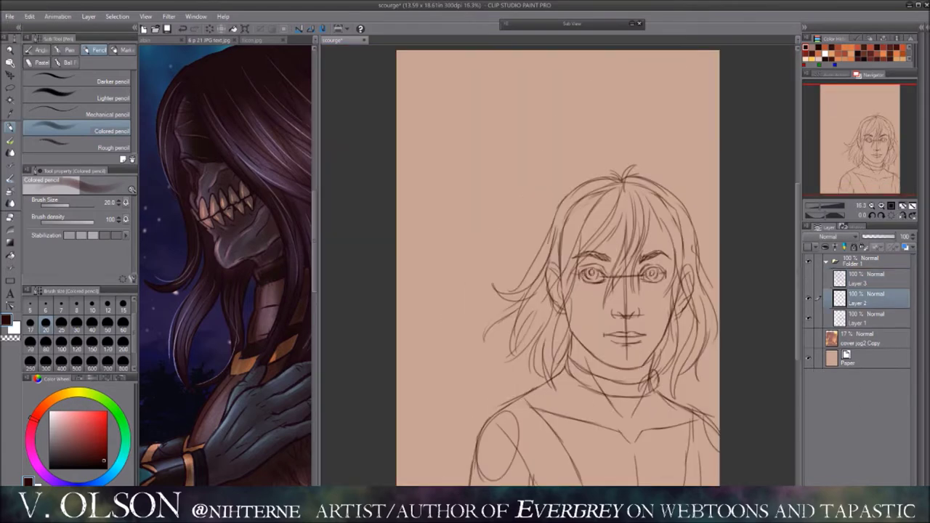
Step: Refine the nose sketch and erase the construction lines through the eyes, nose and mouth on Layer 1
drag(625, 312, 659, 269)
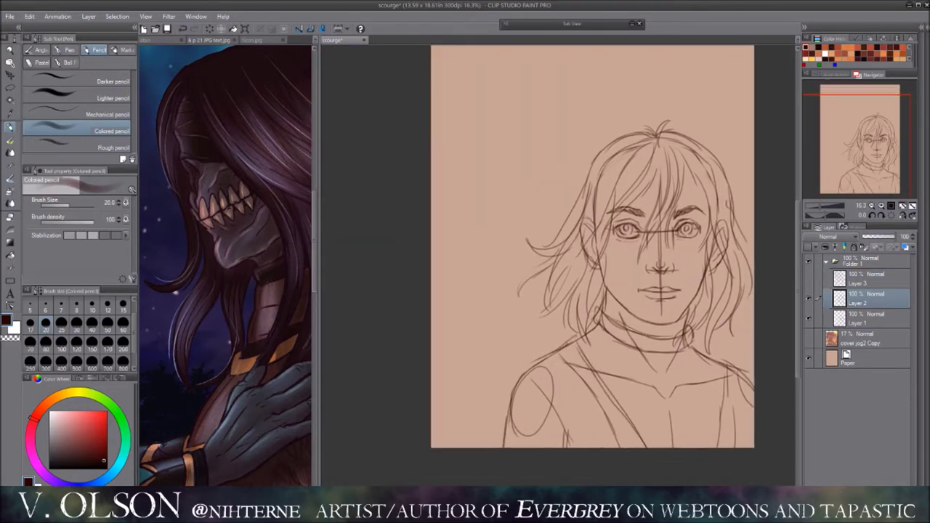
drag(859, 142, 865, 132)
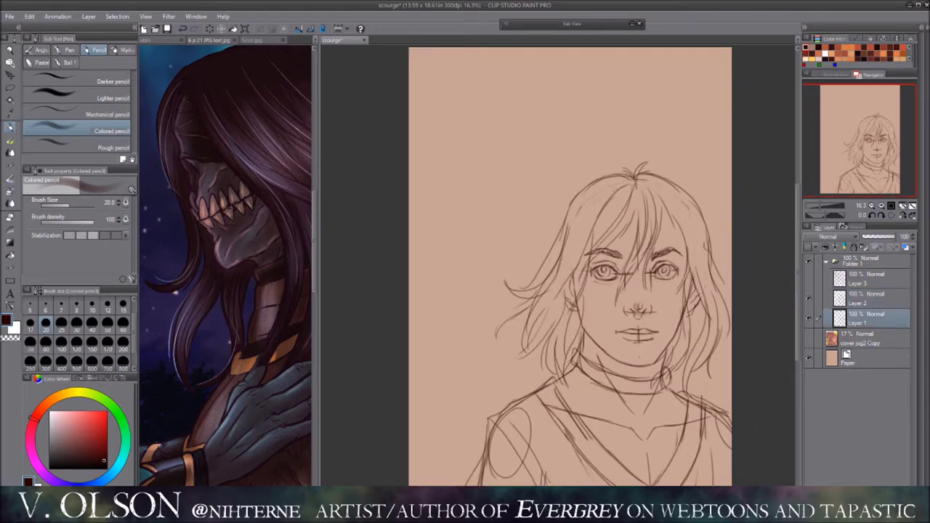
key(h)
key(h)
key(h)
key(h)
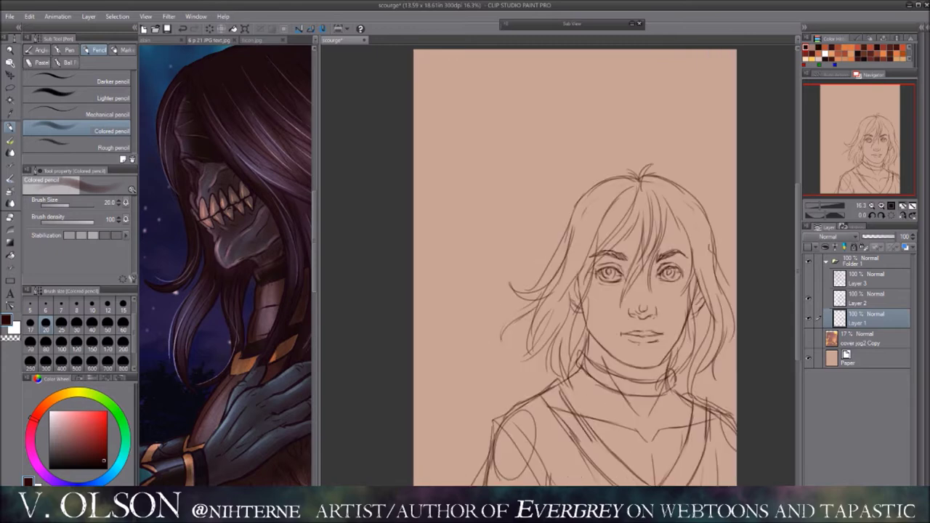
click(872, 298)
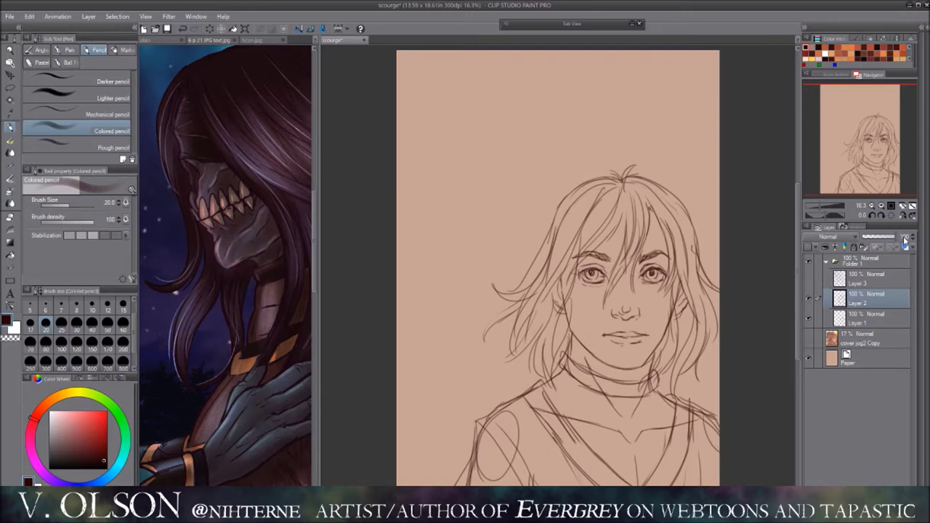
Step: Copy the portrait sketch into a new 13 x 15 in, 300 dpi canvas and check it mirrored against the red-haired reference
mouse_move(407, 94)
mouse_down()
mouse_move(748, 218)
mouse_move(378, 443)
mouse_up()
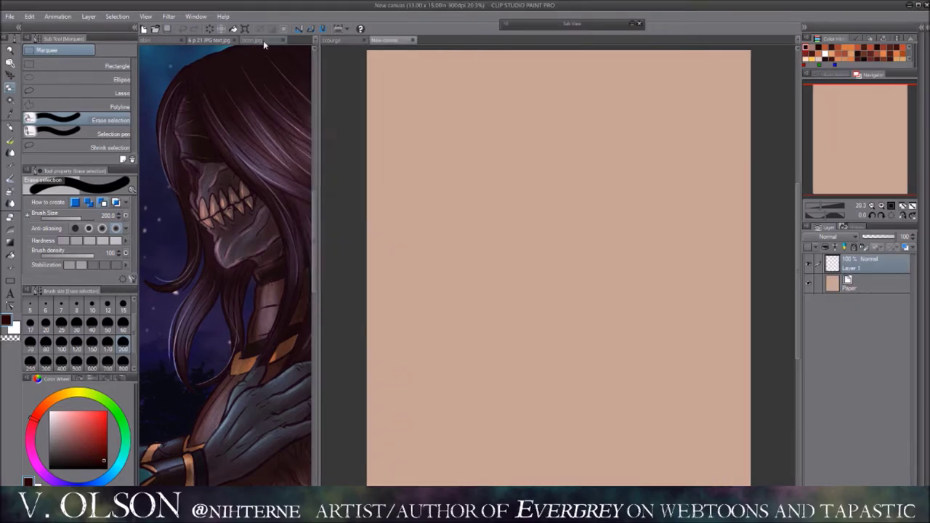
click(868, 294)
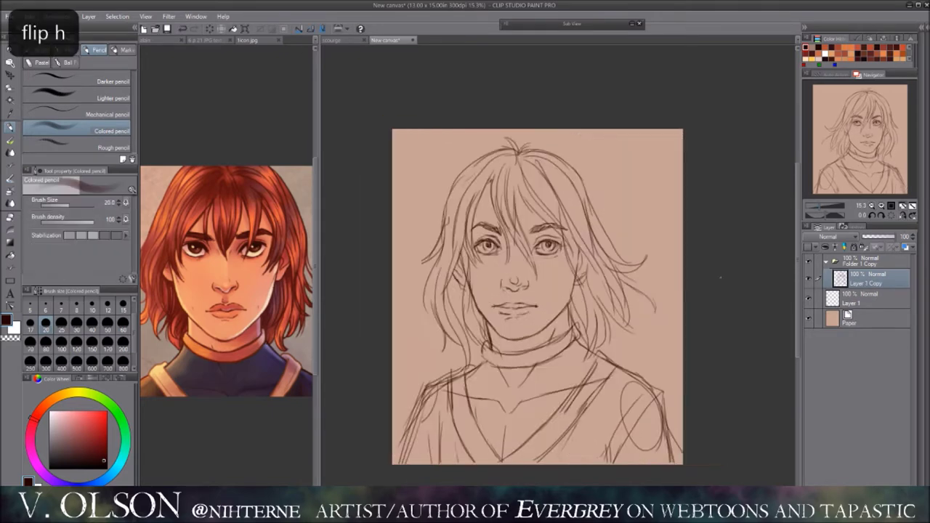
key(h)
key(h)
Step: Transform a lassoed part of the sketch, then set its folder to Multiply at 30% opacity beneath Layer 1
drag(614, 218, 650, 238)
key(ctrl+t)
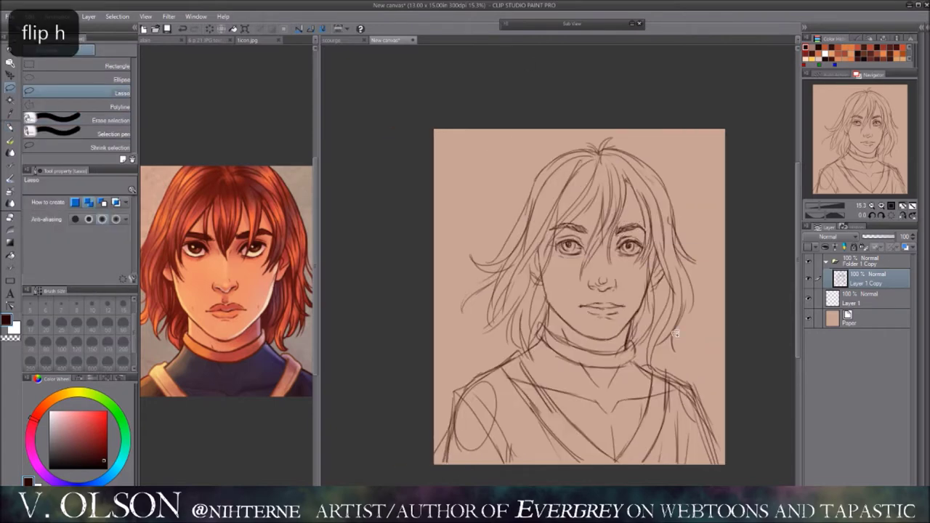
key(Return)
key(p)
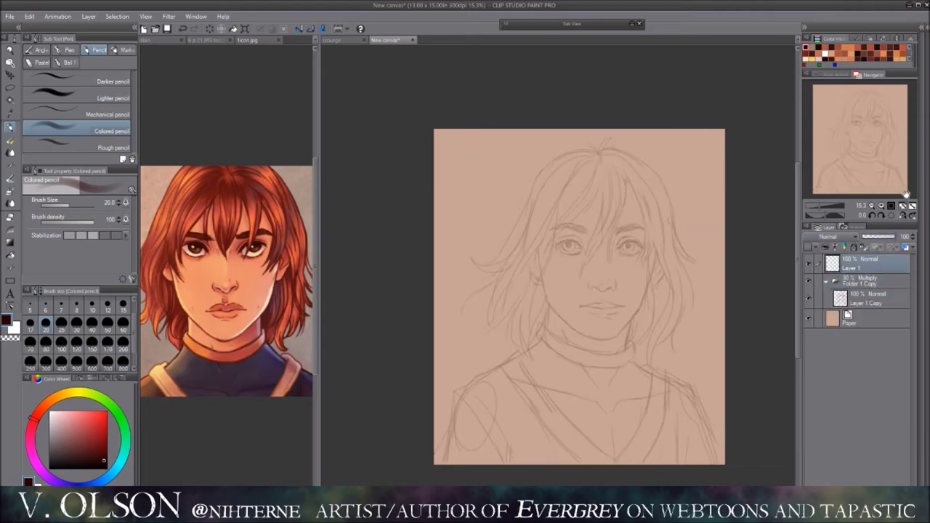
Step: Ink the jaw and cheek outline on Layer 1 with a size 15 dark ink brush
scroll(579, 296, up, 3)
key(ctrl+z)
key(p)
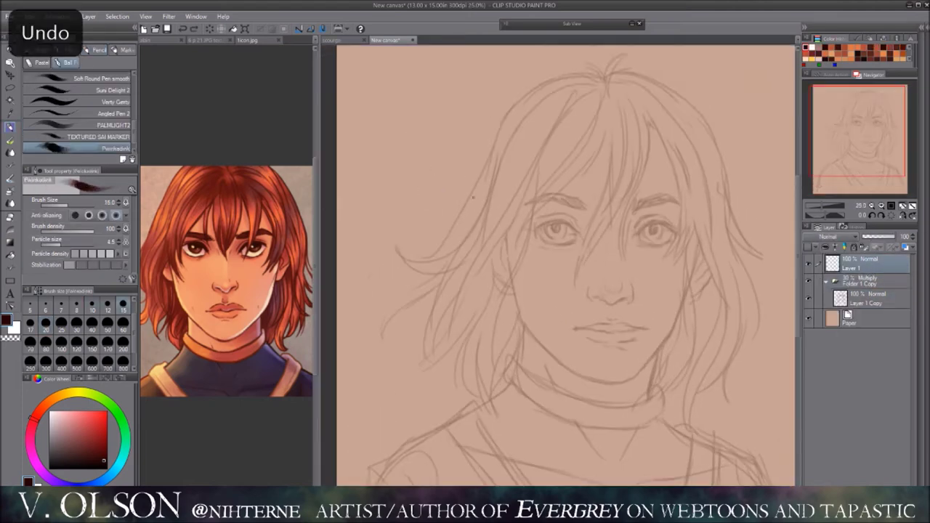
drag(437, 235, 469, 289)
key(h)
drag(436, 153, 438, 201)
drag(384, 250, 440, 325)
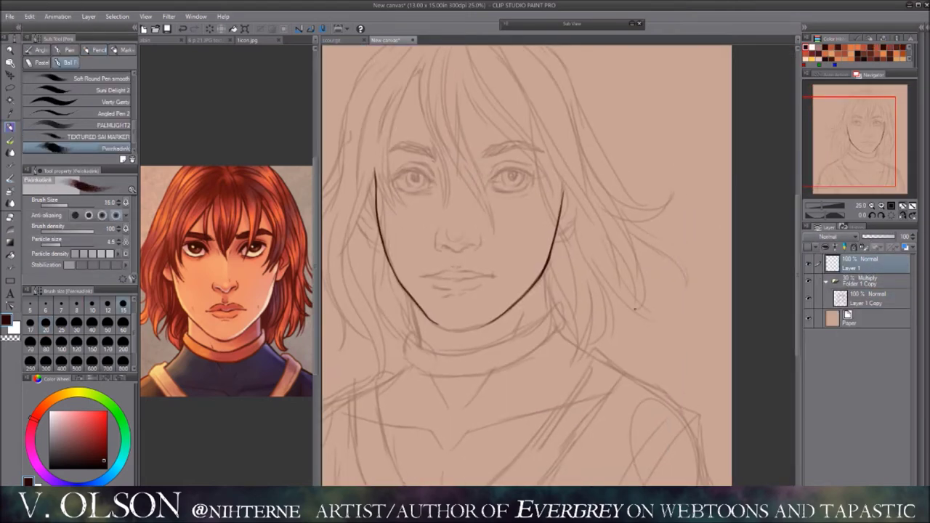
Step: Ink the outlines of both ears on either side of the face, redoing unsatisfactory strokes
click(882, 207)
key(ctrl+z)
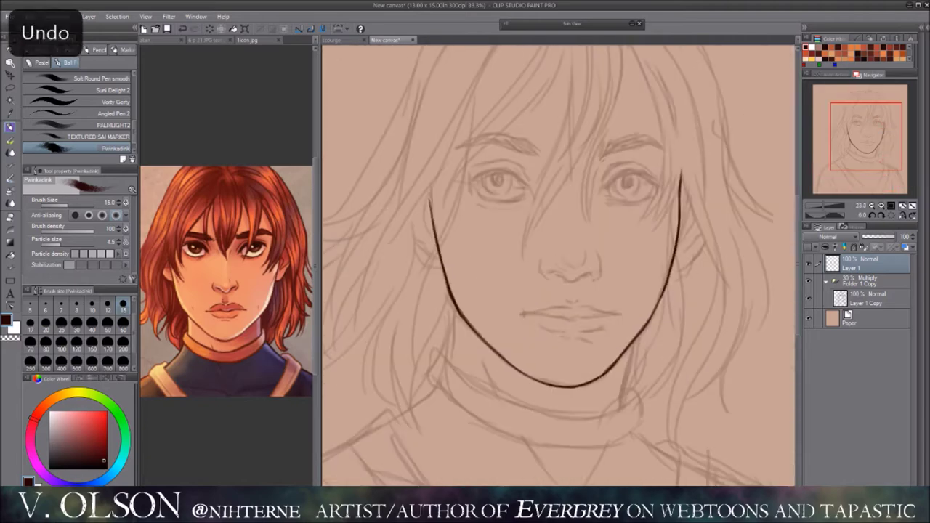
key(alt+Tab)
key(ctrl+z)
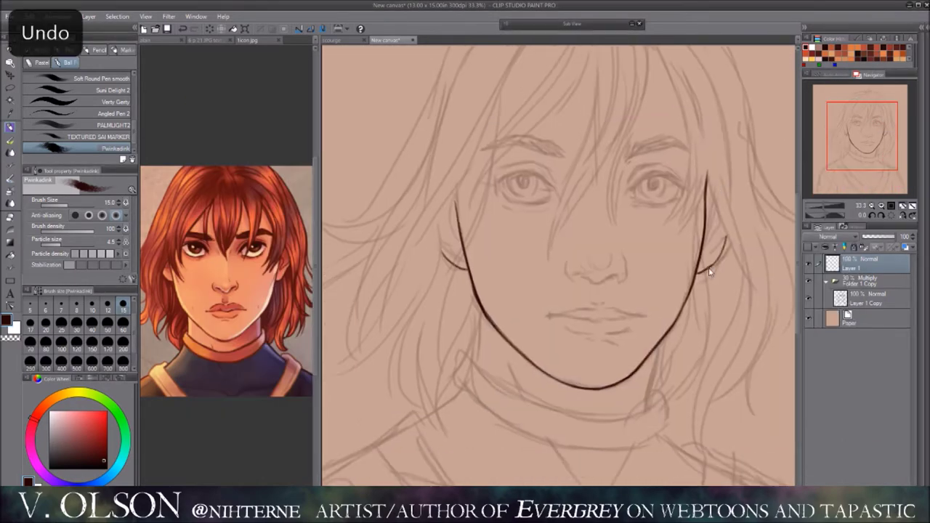
key(ctrl+z)
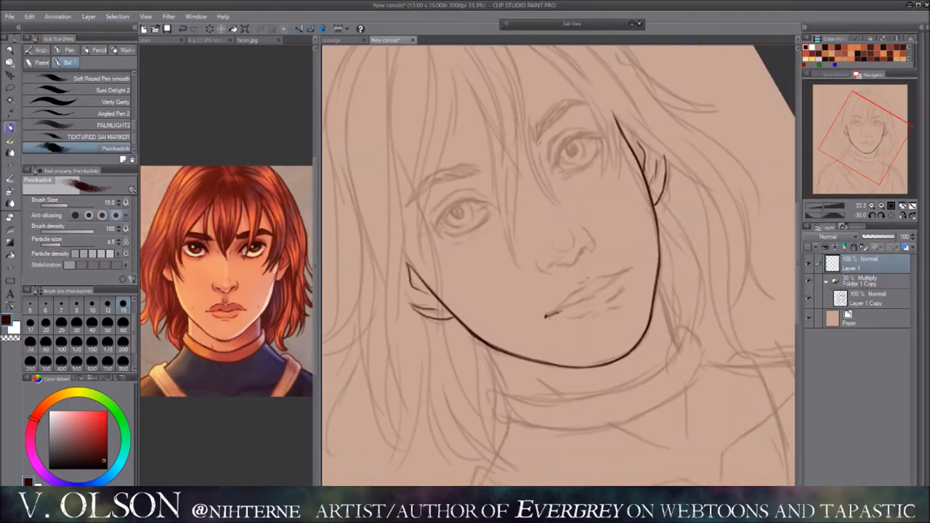
Step: Ink the mouth line and the contours of the upper and lower lips on Layer 1
key(h)
click(875, 209)
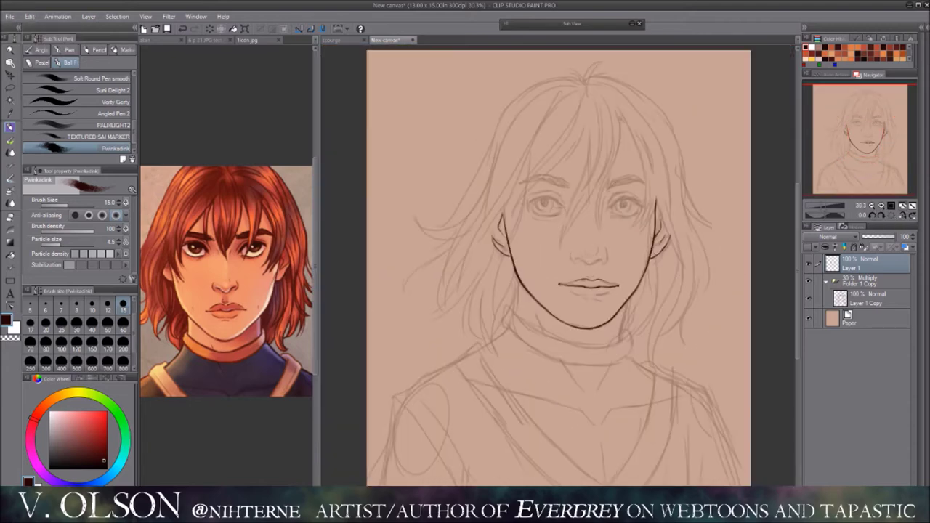
key(ctrl+z)
key(ctrl+z)
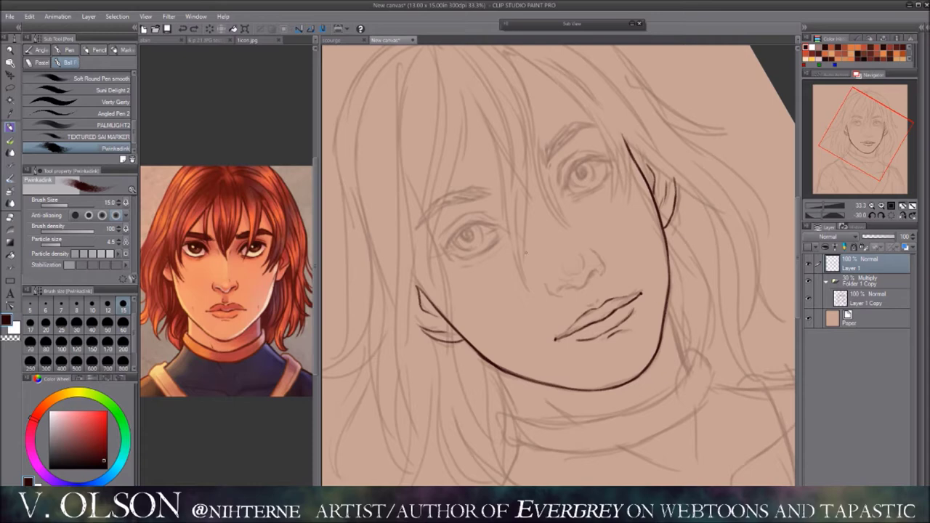
key(Delete)
key(ctrl+z)
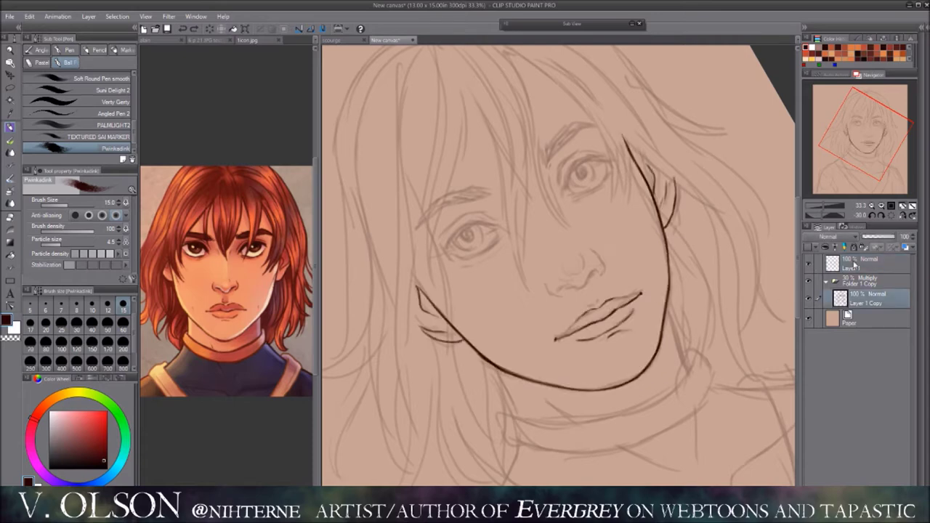
key(ctrl+z)
key(ctrl+z)
key(ctrl+z)
key(ctrl+z)
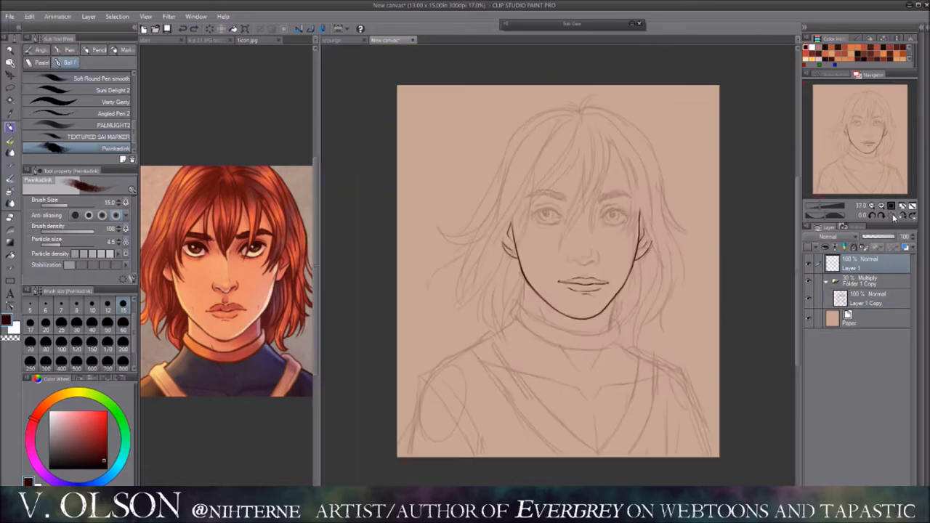
Step: Ink the groove above the upper lip and the nostrils and underside of the nose
key(ctrl+z)
key(ctrl+z)
key(ctrl+z)
key(ctrl+z)
key(ctrl+z)
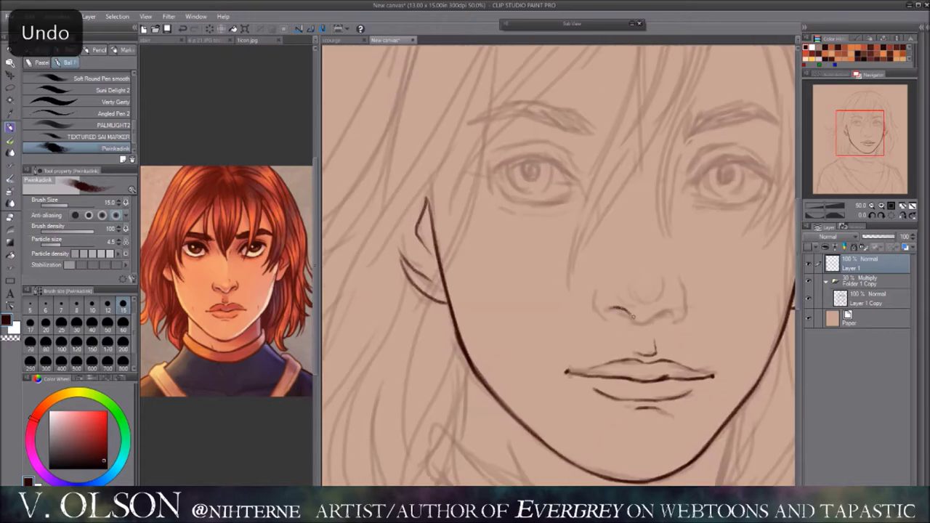
click(903, 207)
key(ctrl+z)
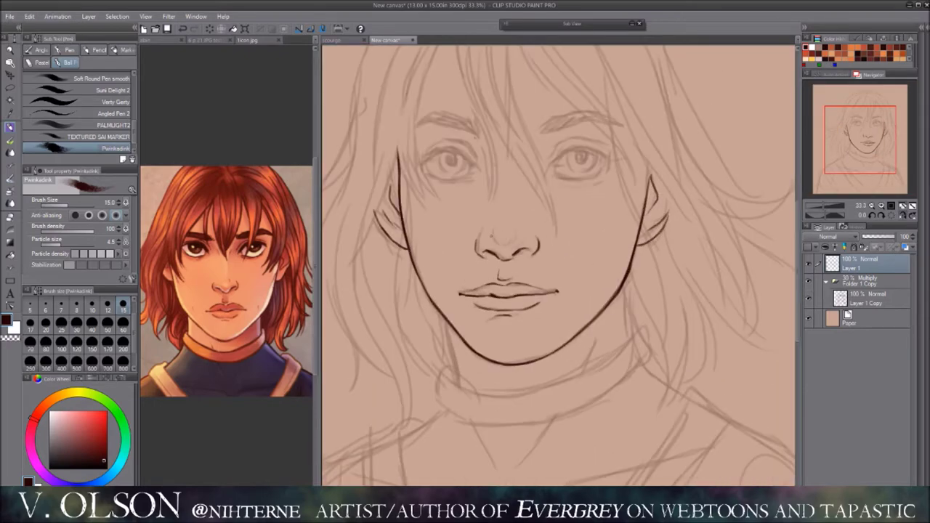
Step: Ink the upper and lower lid lines of the eye on the right side of the face
click(903, 207)
key(ctrl+z)
key(ctrl+z)
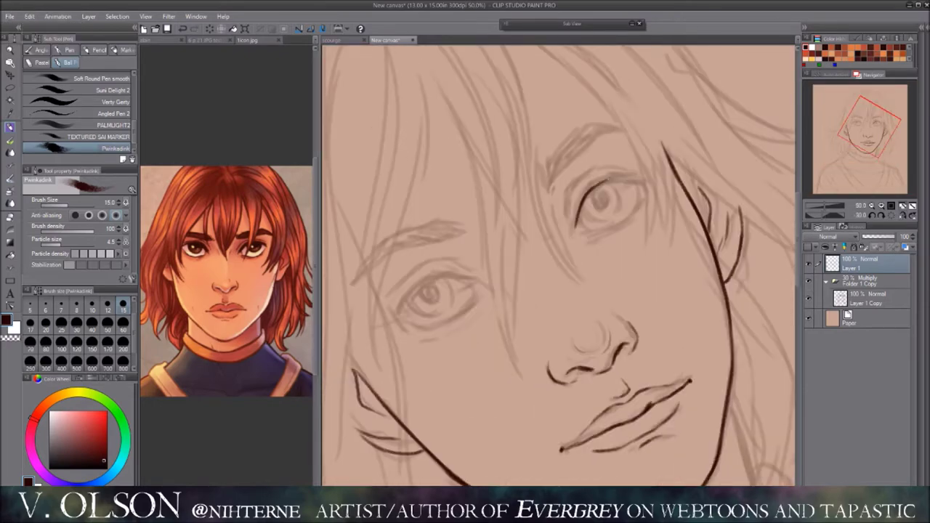
key(ctrl+z)
click(881, 209)
key(h)
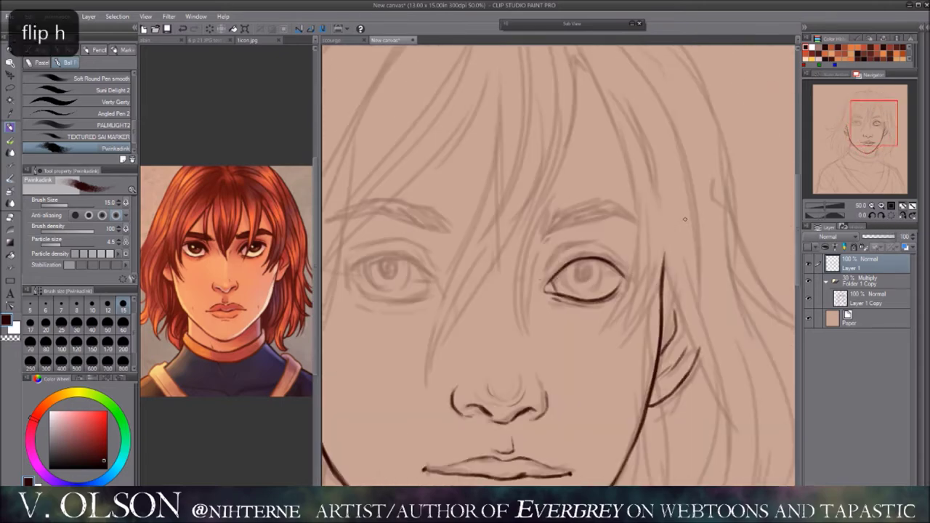
key(h)
key(ctrl+z)
Step: Ink the eyelid crease above the finished eye and refine its inner corner
scroll(592, 315, up, 1)
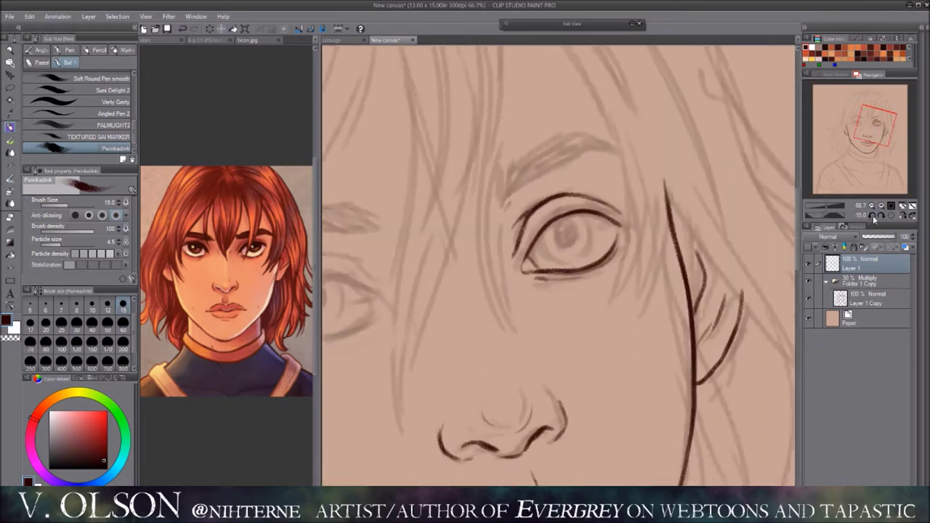
key(minus)
key(h)
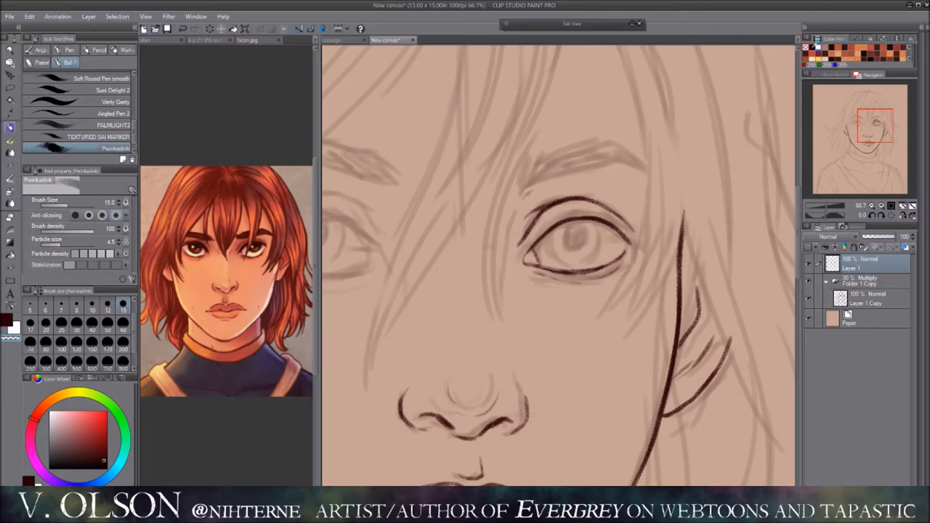
key(h)
key(minus)
Step: Examine the inked eye with the sketch folder hidden and the view mirrored
key(m)
key(h)
mouse_move(639, 116)
mouse_down()
mouse_move(694, 247)
mouse_move(682, 138)
mouse_up()
click(808, 281)
click(808, 281)
click(146, 16)
key(h)
key(p)
key(h)
Step: Duplicate the inked eye, mirror the copy and place it over the sketched eye on the opposite side
key(m)
key(ctrl+c)
key(ctrl+v)
key(ctrl+t)
drag(694, 237, 484, 231)
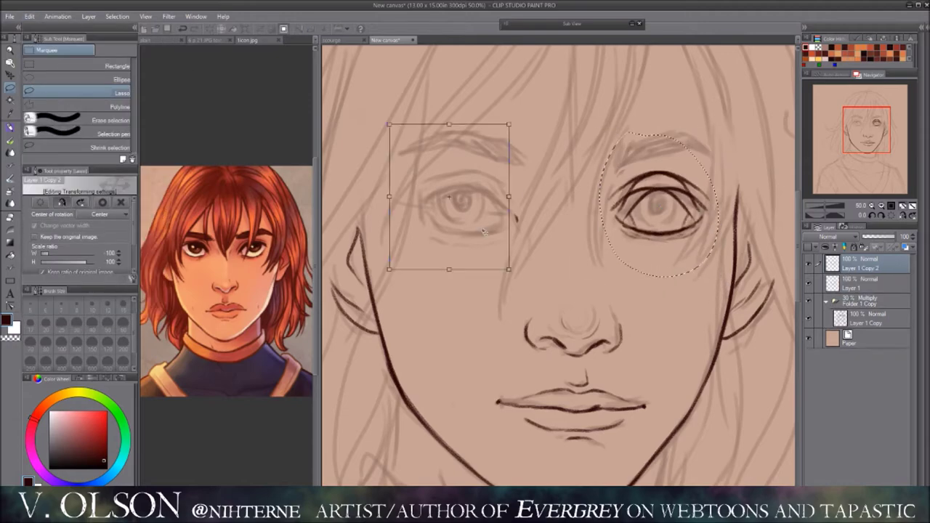
key(Return)
key(ctrl+d)
key(p)
Step: Adjust the placement of the copied eye, checking it mirrored and with the sketch folder hidden
key(h)
key(h)
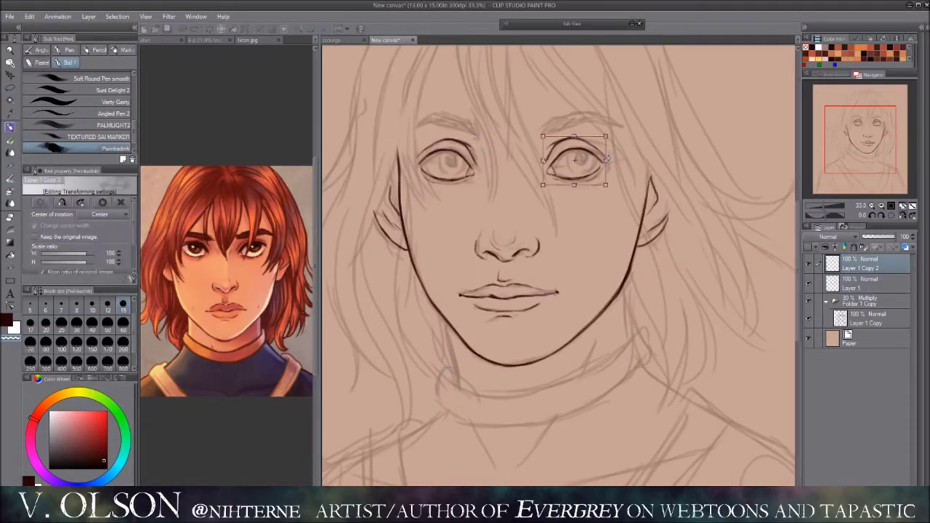
click(808, 303)
key(h)
key(h)
click(809, 304)
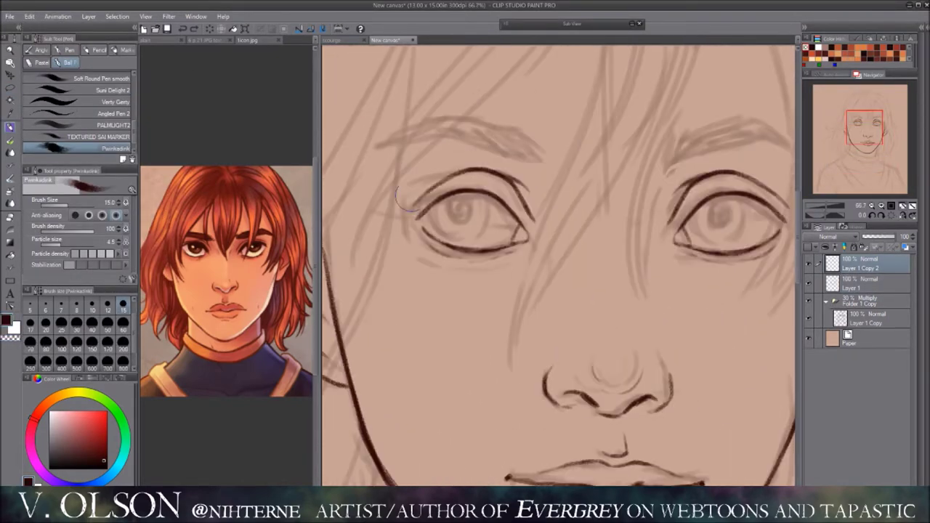
Step: Touch up the copied eye's linework and merge its layer down into Layer 1
key(h)
key(h)
key(ctrl+minus)
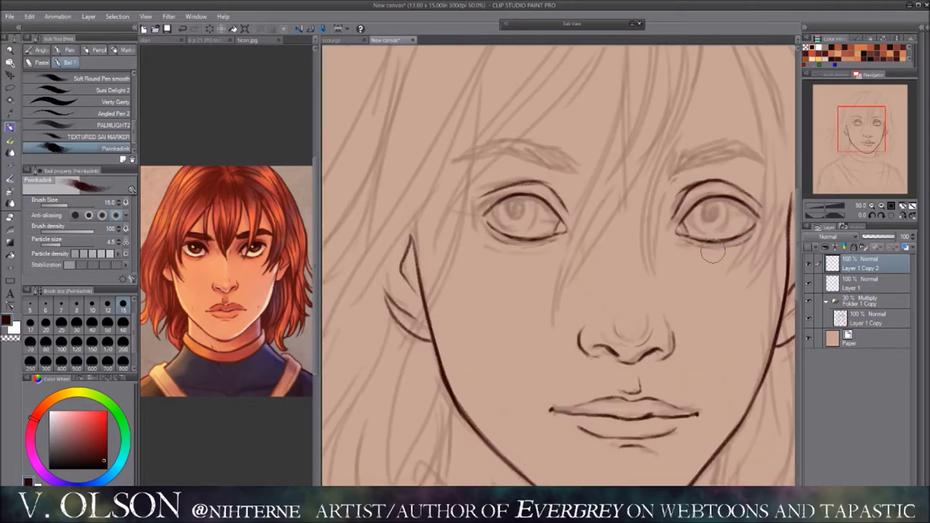
key(h)
key(h)
key(h)
key(ctrl+e)
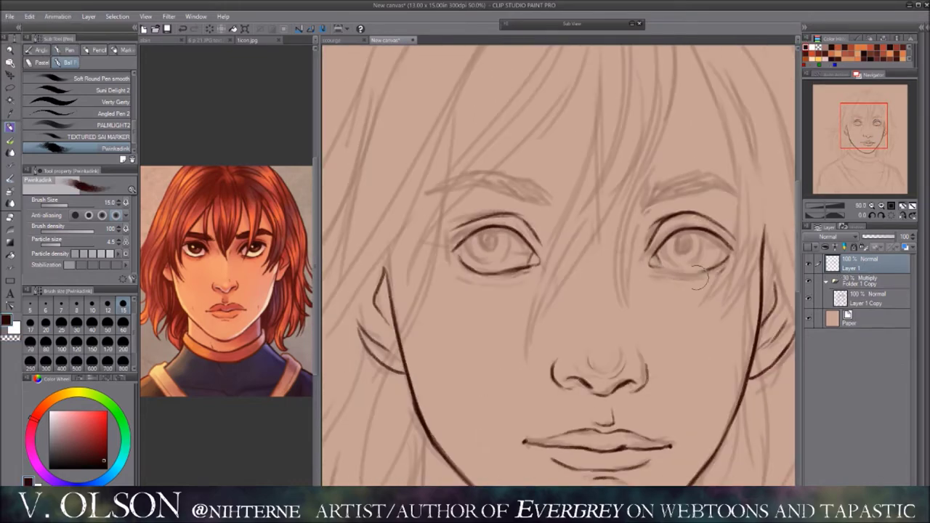
Step: Rework the lower lid lines and inner corners of both eyes, erasing with transparent colour and redrawing
key(h)
key(h)
key(x)
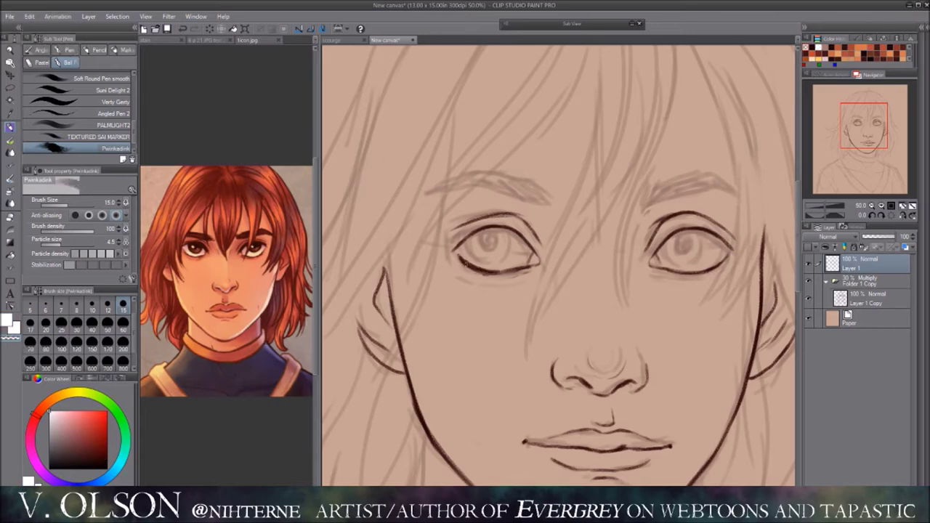
key(x)
key(h)
key(h)
key(ctrl+z)
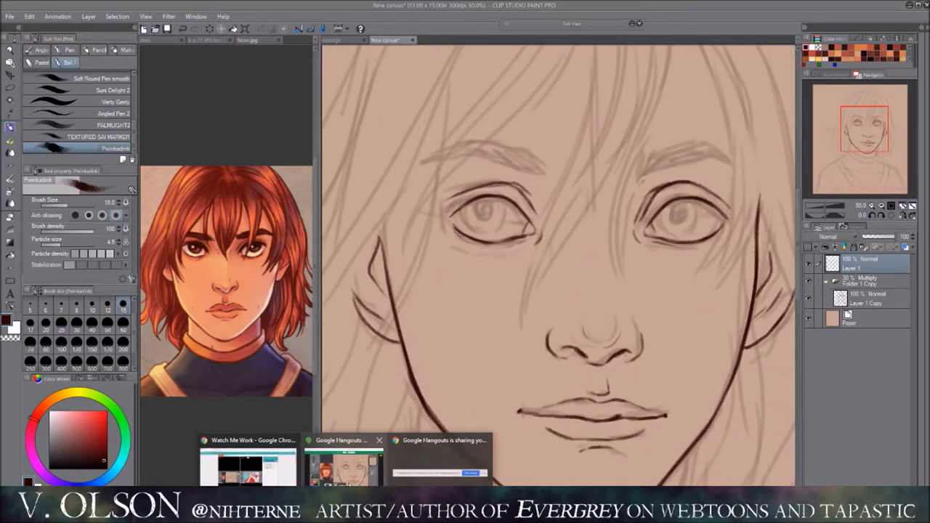
Step: Switch to Google Chrome to check the Watch Me Work page, and return to the drawing
click(239, 456)
click(174, 8)
click(245, 8)
key(alt+Tab)
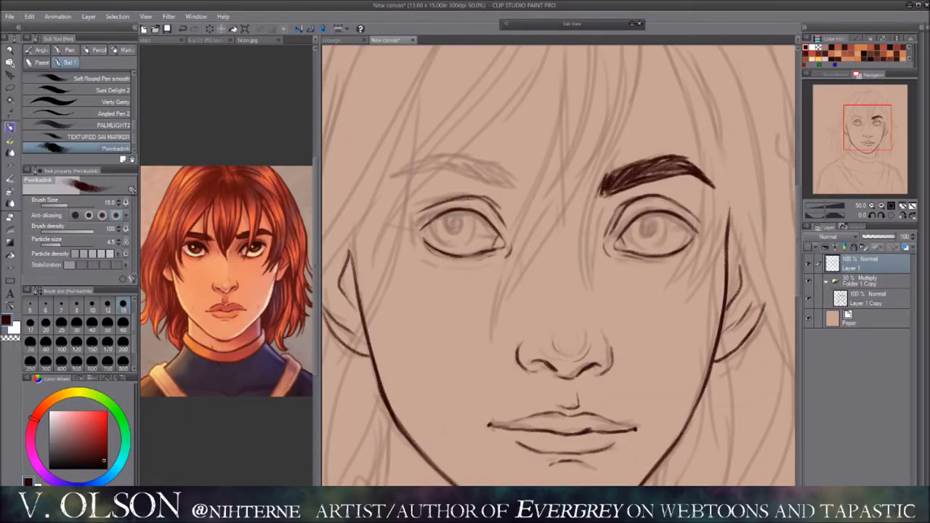
Step: Fill in the eyebrow over the right-hand eye with dark ink and reshape it with a free transform
scroll(559, 265, down, 2)
drag(517, 150, 622, 216)
key(ctrl+shift+t)
drag(574, 189, 581, 185)
key(h)
drag(565, 216, 560, 175)
key(h)
key(Return)
key(p)
scroll(445, 138, up, 1)
click(818, 47)
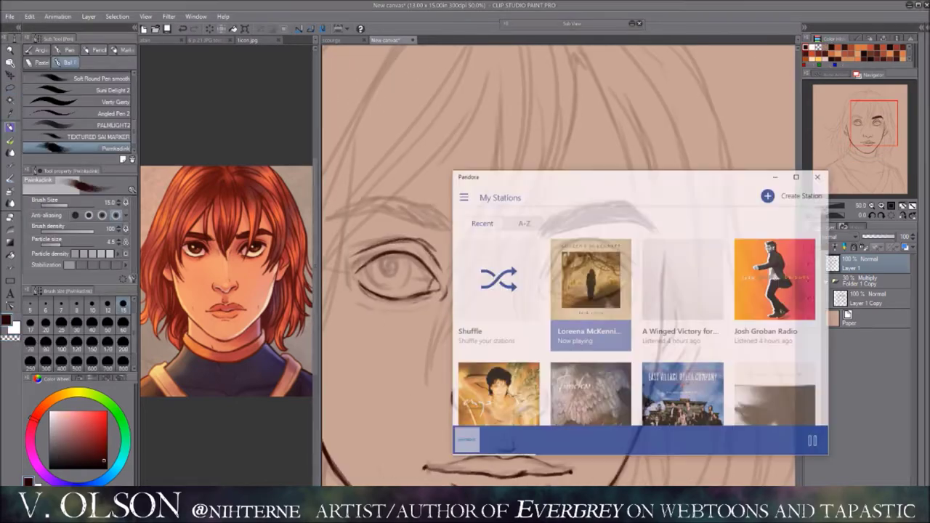
Step: Mirror the canvas to check the inked eyebrows and adjust the left-hand eyebrow's shape with a mesh transformation
key(h)
mouse_move(565, 241)
mouse_down()
mouse_move(590, 222)
mouse_move(600, 229)
mouse_up()
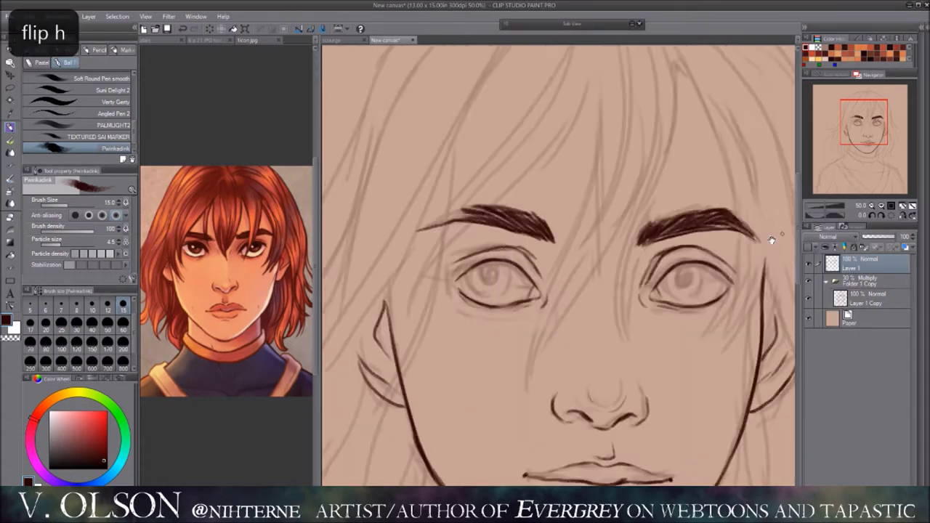
key(h)
scroll(559, 266, down, 3)
scroll(559, 265, up, 2)
drag(434, 218, 436, 230)
key(ctrl+shift+m)
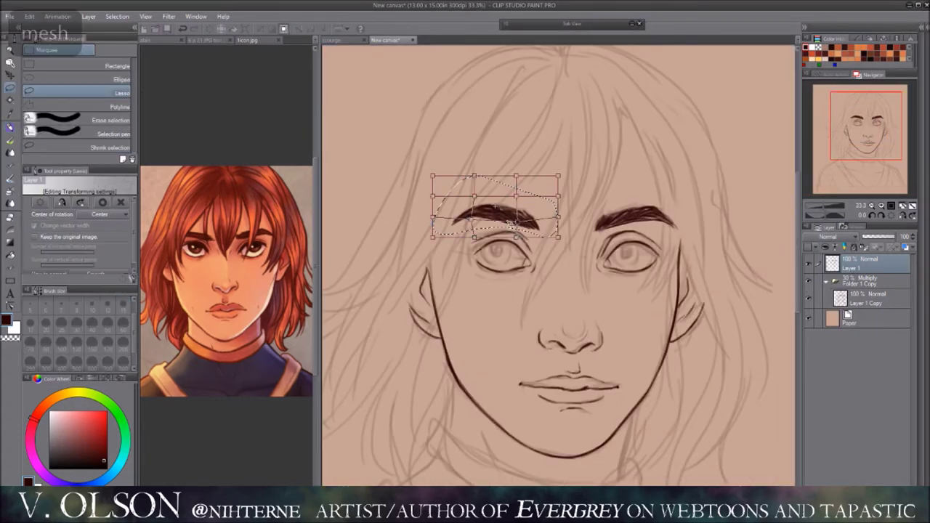
key(Return)
Step: Lasso the right-hand eyebrow and shift it slightly toward the nose, checking the balance in the mirrored view
key(h)
key(p)
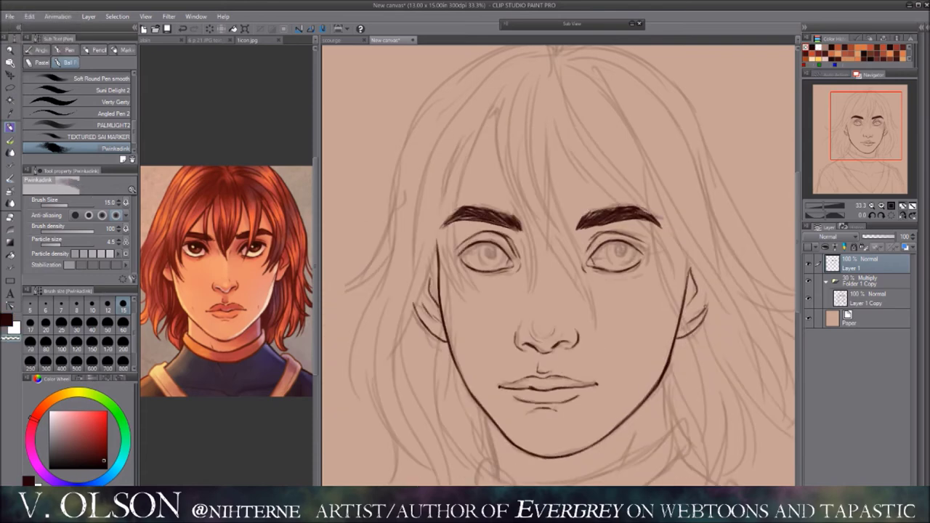
drag(642, 381, 652, 403)
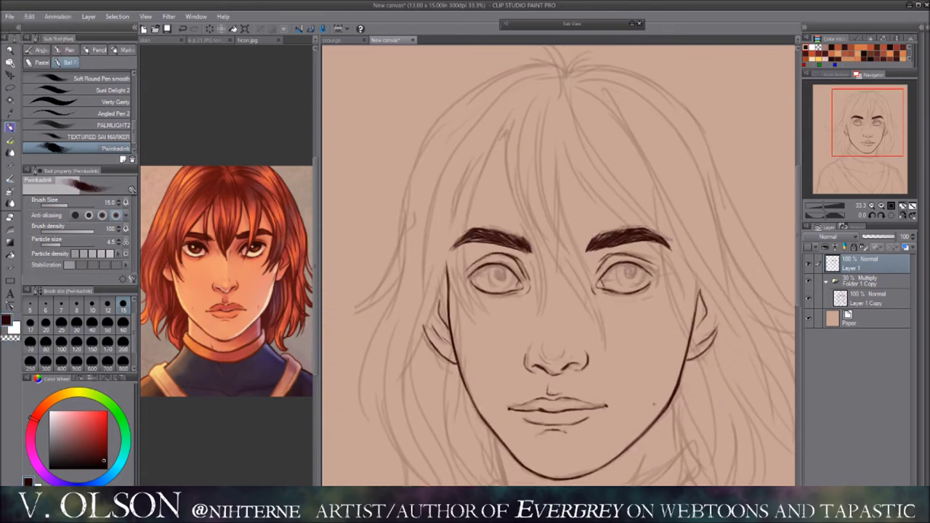
key(m)
drag(571, 197, 684, 259)
key(h)
key(h)
key(ctrl+d)
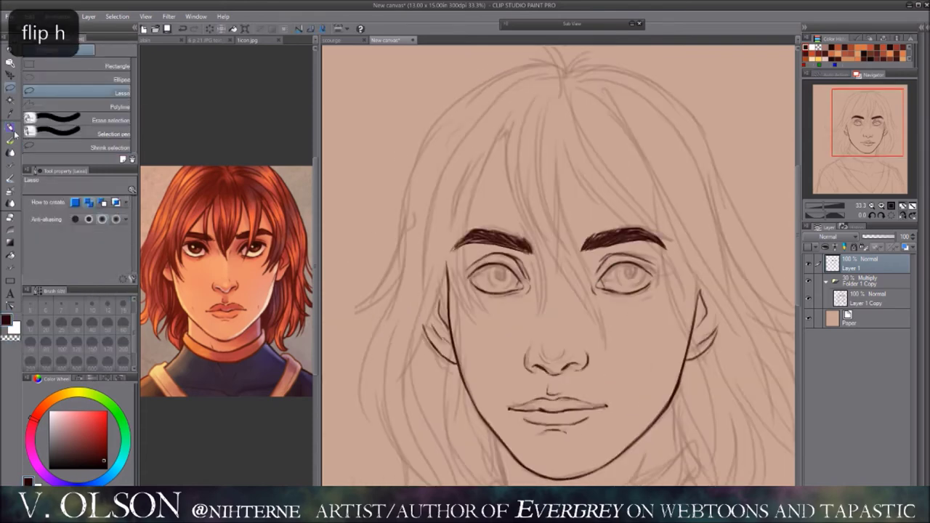
Step: Add a new layer above Layer 1 and ink the iris and pupil circles of the left-hand eye
click(880, 208)
key(p)
key(ctrl+shift+n)
scroll(472, 189, up, 3)
key(ctrl+z)
drag(435, 211, 491, 182)
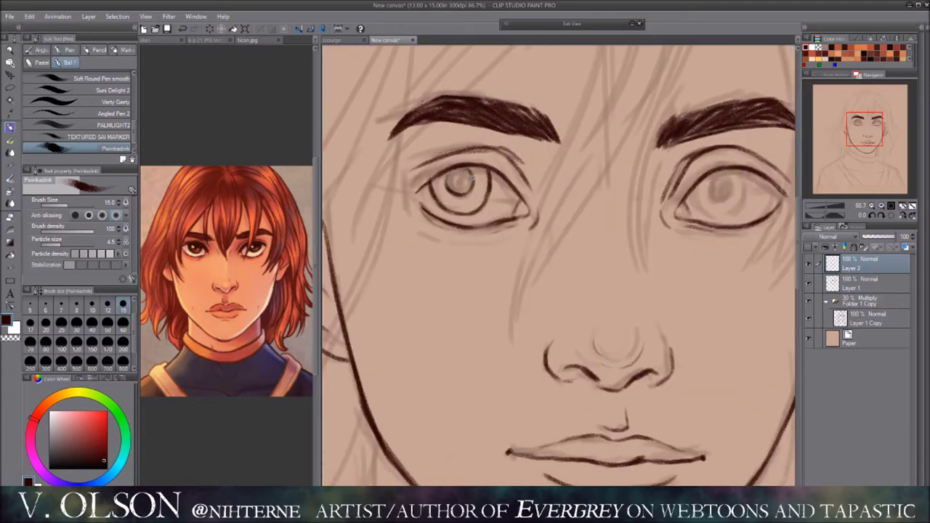
Step: Duplicate the inked iris and place the copy in the other eye
key(ctrl+z)
key(ctrl+c)
key(ctrl+v)
drag(407, 240, 661, 240)
key(h)
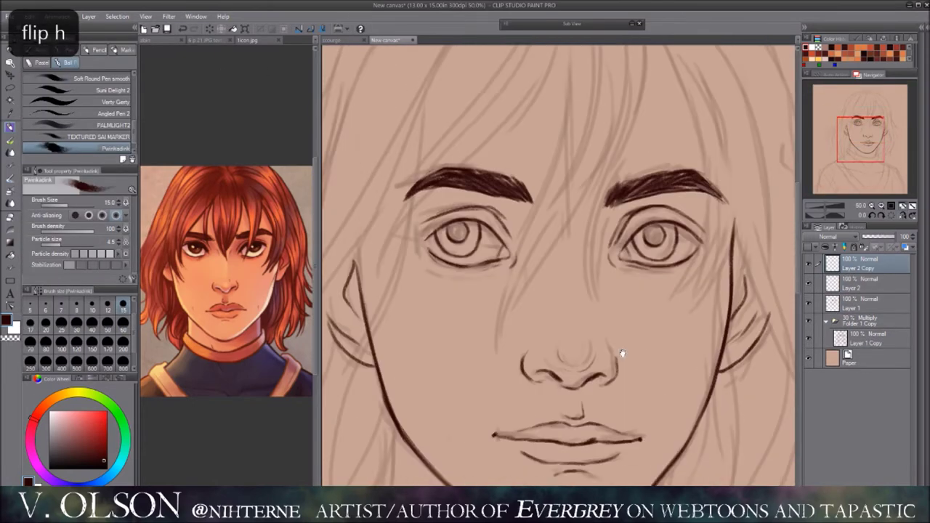
Step: Merge both iris layers down into Layer 1 and check the face in the mirrored view
key(ctrl+e)
key(h)
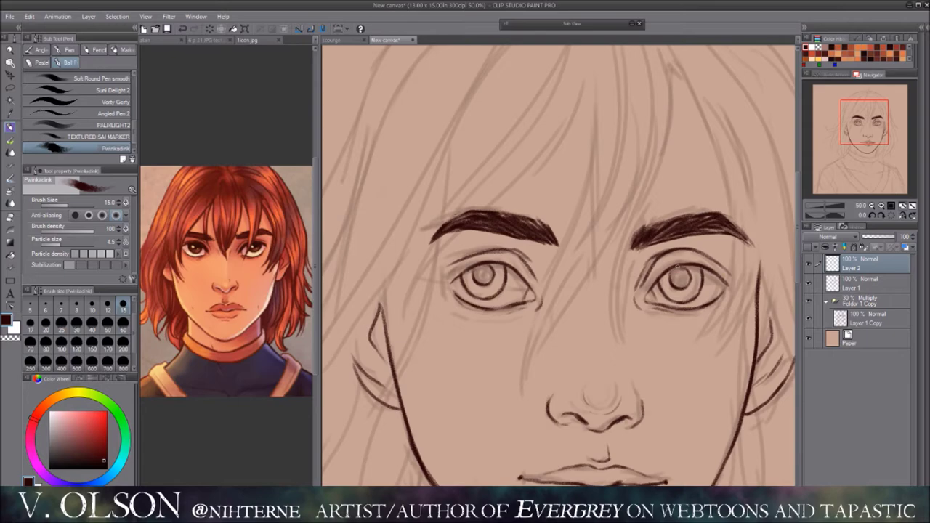
key(ctrl+e)
key(h)
key(h)
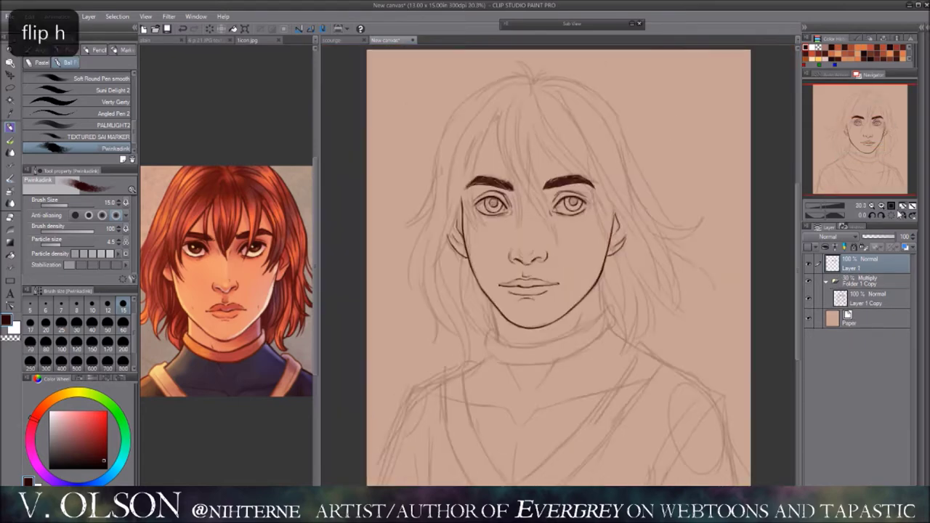
Step: Ink the sides of the neck below the jaw and add a short tendon line, undoing stray strokes
key(ctrl+plus)
key(ctrl+z)
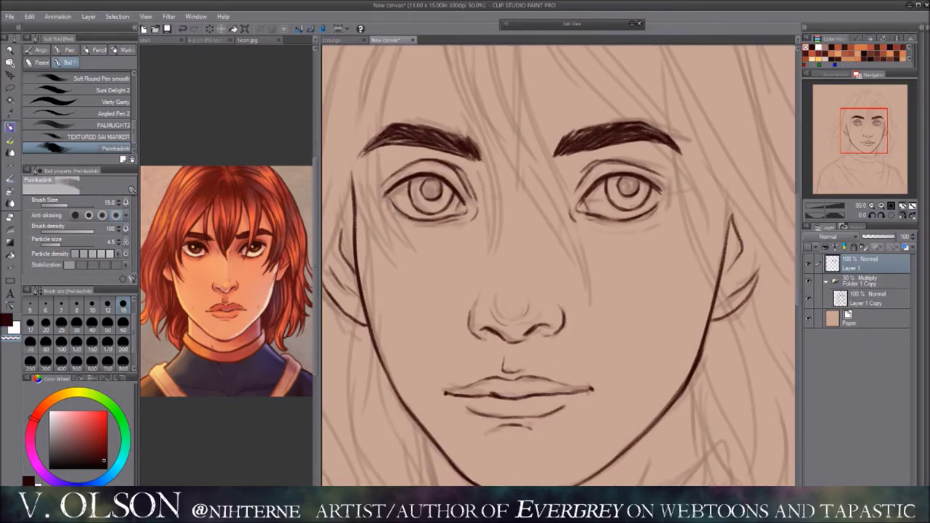
key(ctrl+z)
key(ctrl+minus)
key(ctrl+minus)
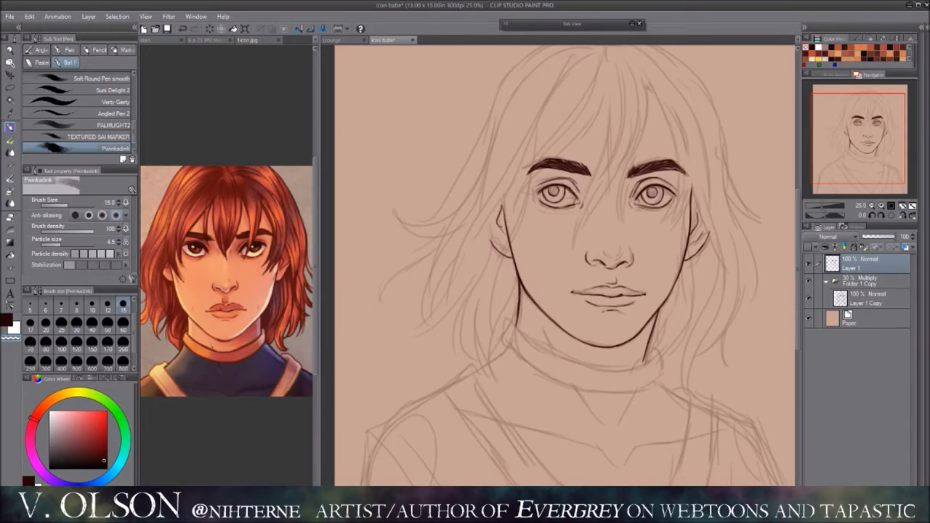
key(ctrl+z)
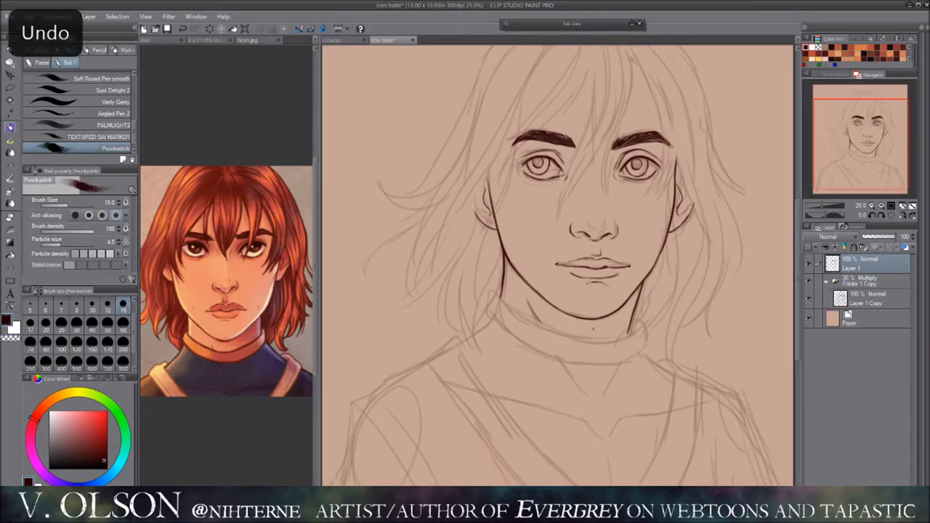
Step: Ink the upper and lower edges and rounded ends of the turtleneck collar around the neck
key(ctrl+z)
key(@)
key(h)
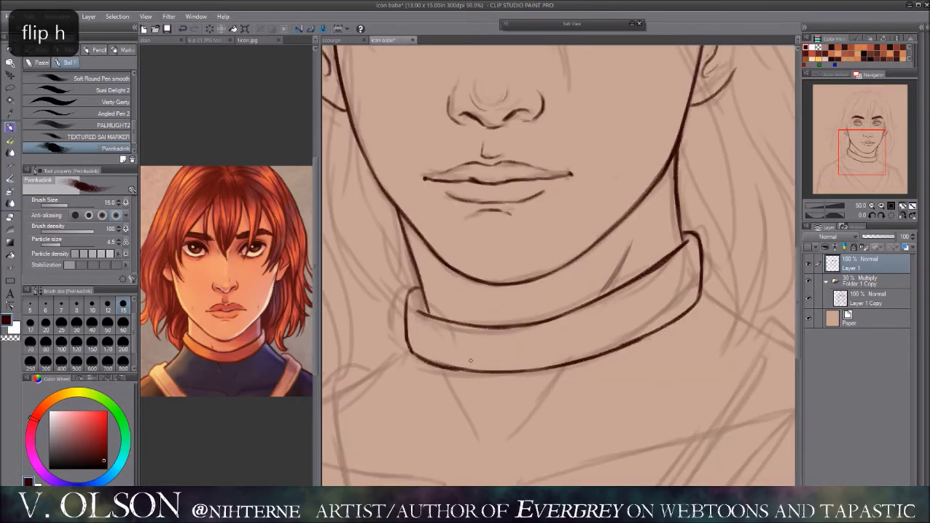
key(ctrl+z)
key(ctrl+0)
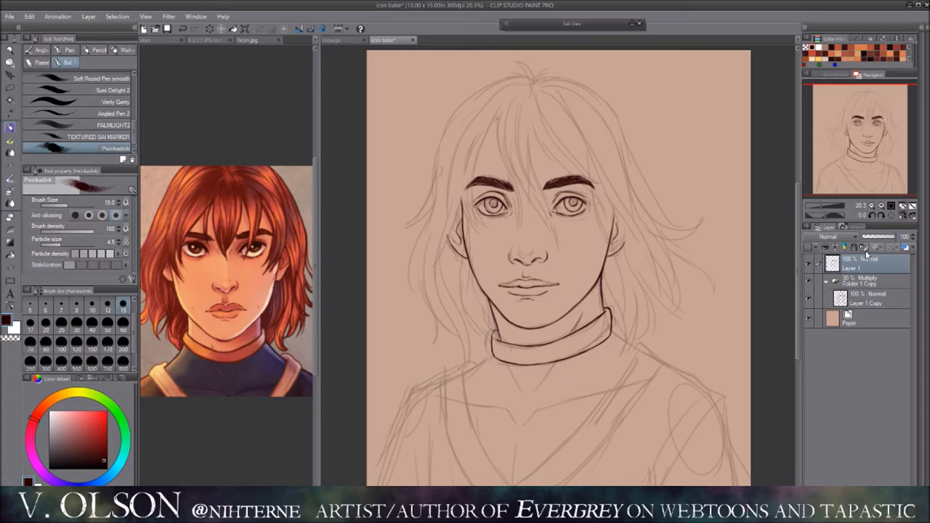
Step: Ink the shoulder slopes beside the collar and the inner V-shaped edge of the chest straps, redoing unsatisfactory strokes
scroll(558, 262, up, 3)
drag(492, 450, 492, 283)
scroll(492, 284, down, 1)
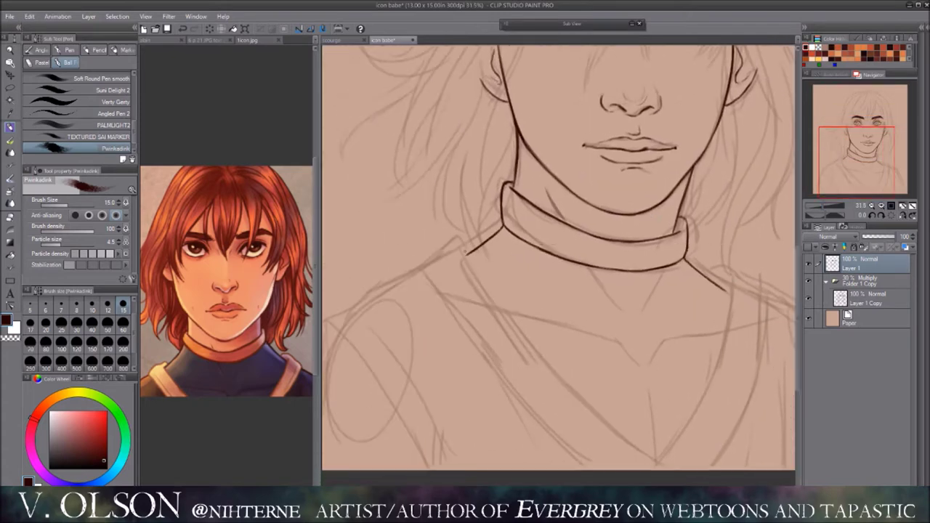
key(ctrl+z)
key(ctrl+z)
key(ctrl+z)
key(ctrl+z)
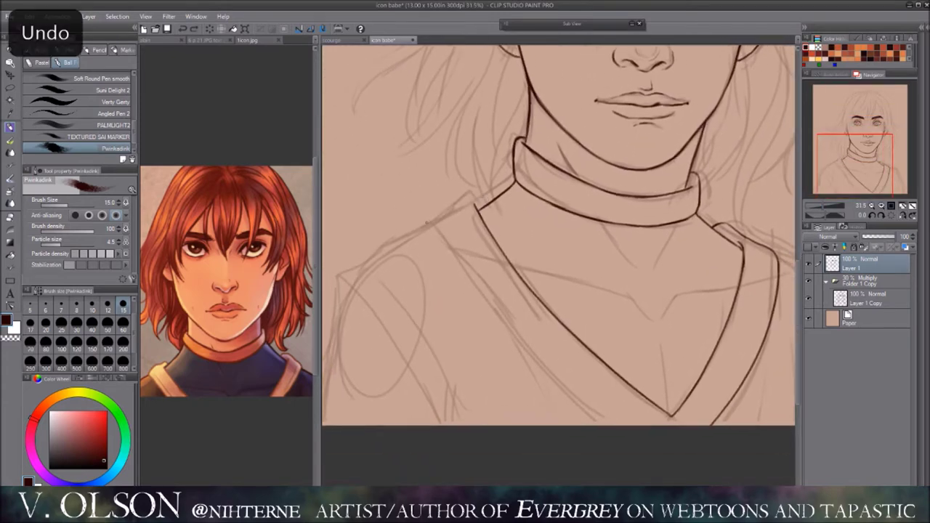
Step: Ink the outer edge and shoulder fold of the left-hand strap, checking the shape in the mirrored view
key(ctrl+z)
key(h)
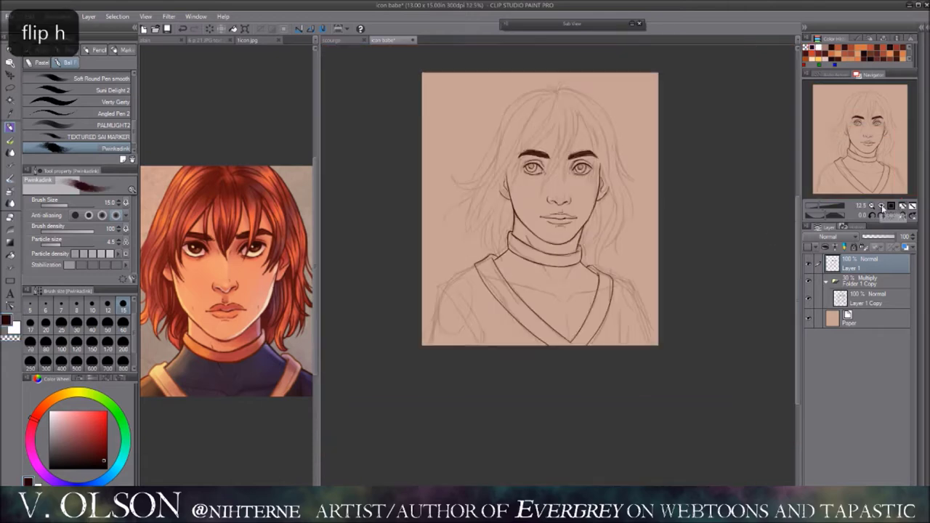
key(h)
key(ctrl+z)
key(ctrl+z)
key(ctrl+z)
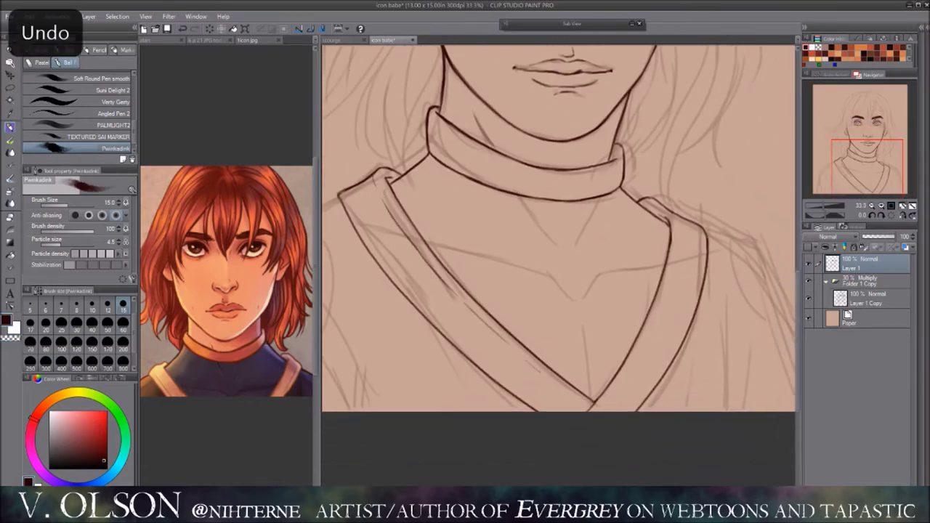
Step: Add inner seam lines along both straps and lower the sketch folder's opacity to 10%
key(ctrl+y)
key(ctrl+z)
key(ctrl+z)
key(h)
key(ctrl+z)
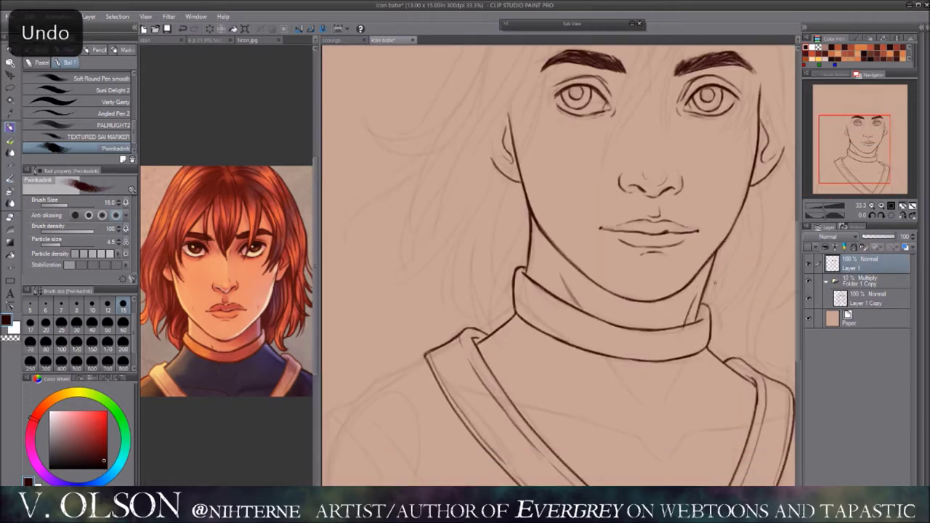
Step: Ink the collarbones, throat hollow and centre chest line, and set the sketch folder's opacity to 12%
key(ctrl+z)
key(h)
key(h)
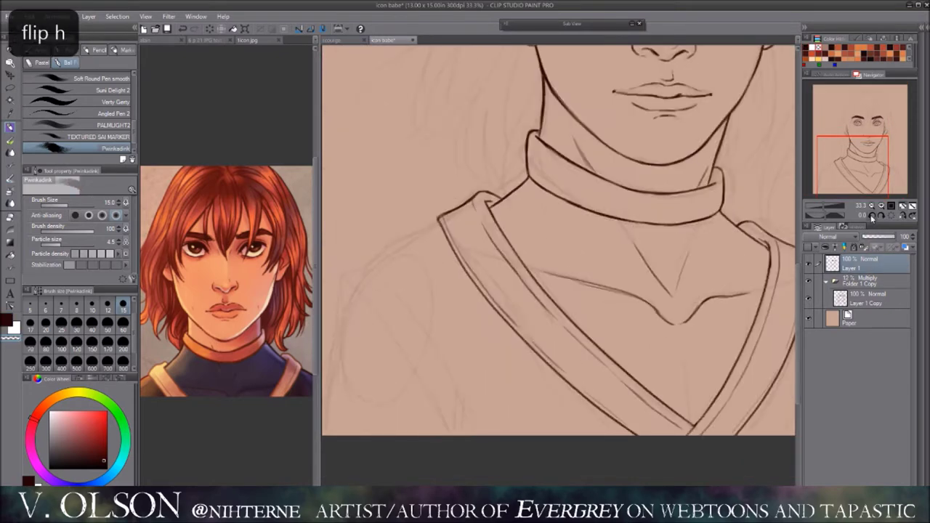
key(-)
key(^)
key(ctrl+0)
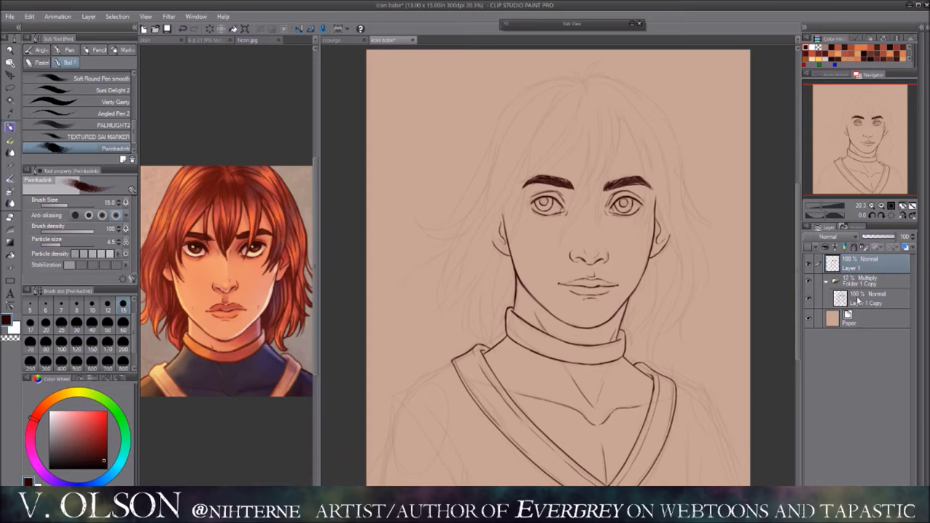
Step: Set the brush size to 8 and refine both eyebrows with fine hair strokes and cleaned-up edges
scroll(586, 190, up, 3)
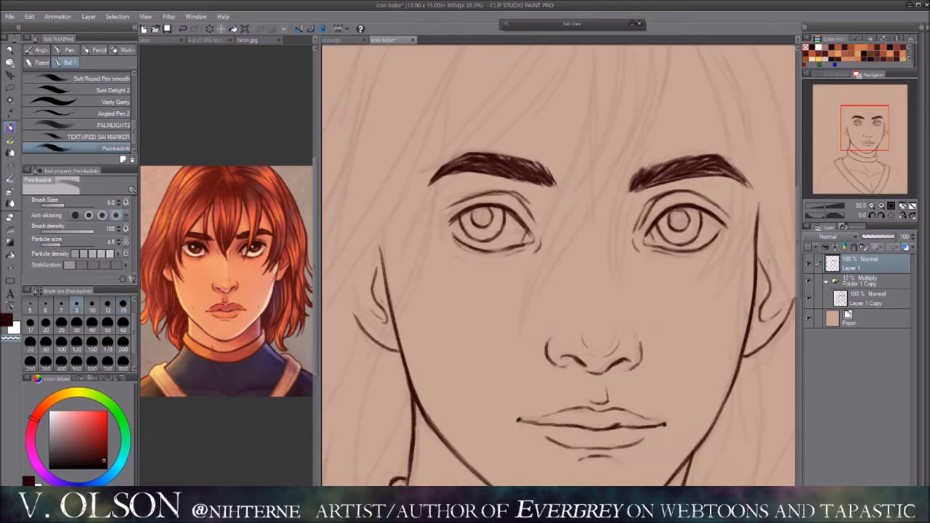
drag(767, 167, 732, 176)
drag(615, 322, 650, 313)
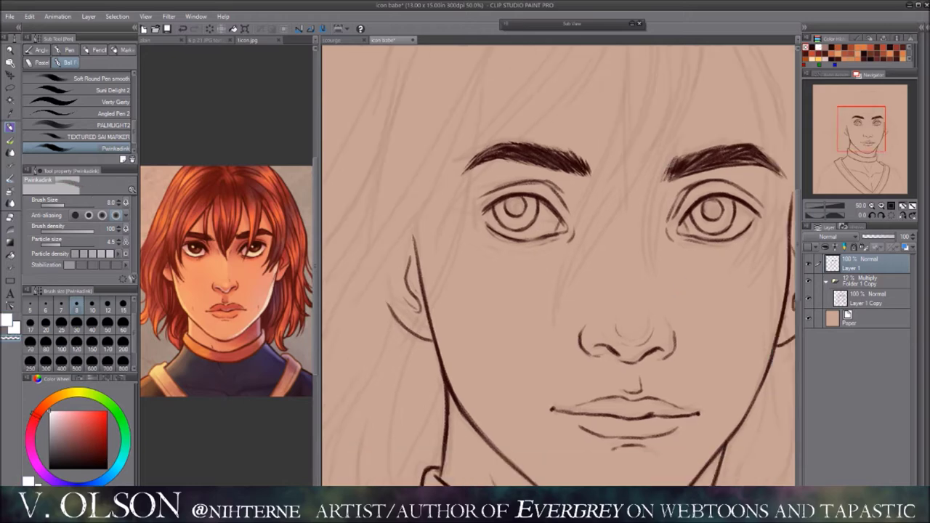
drag(747, 176, 690, 194)
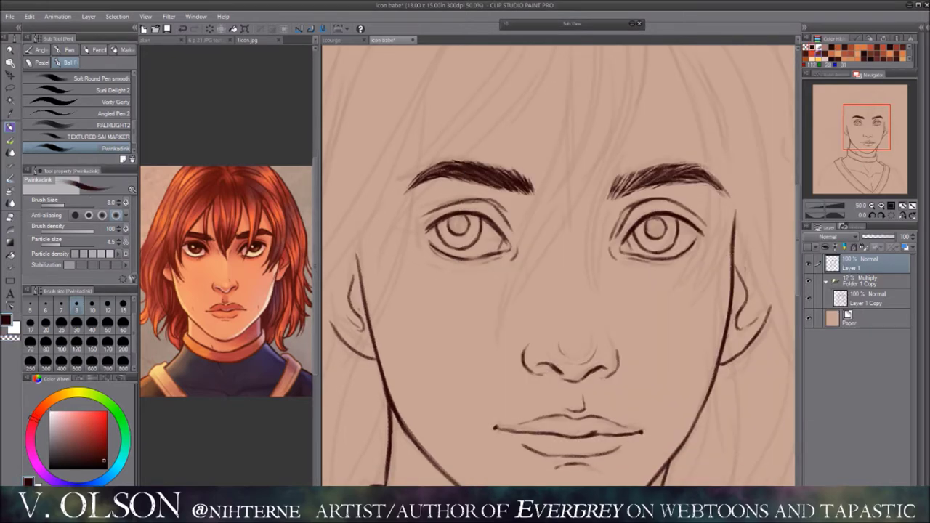
key(h)
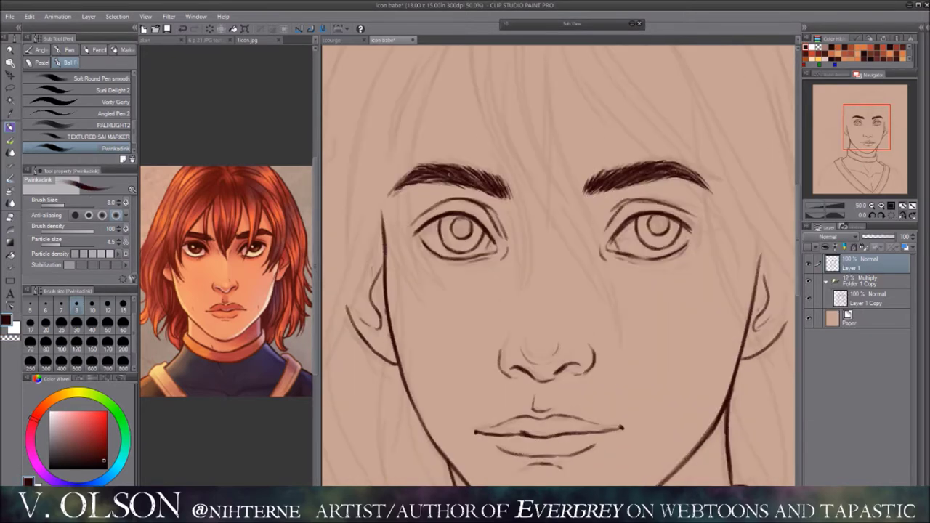
key(h)
Step: Fill in the pupils of both eyes with dark ink using brush size 15
scroll(608, 231, down, 3)
scroll(607, 231, up, 4)
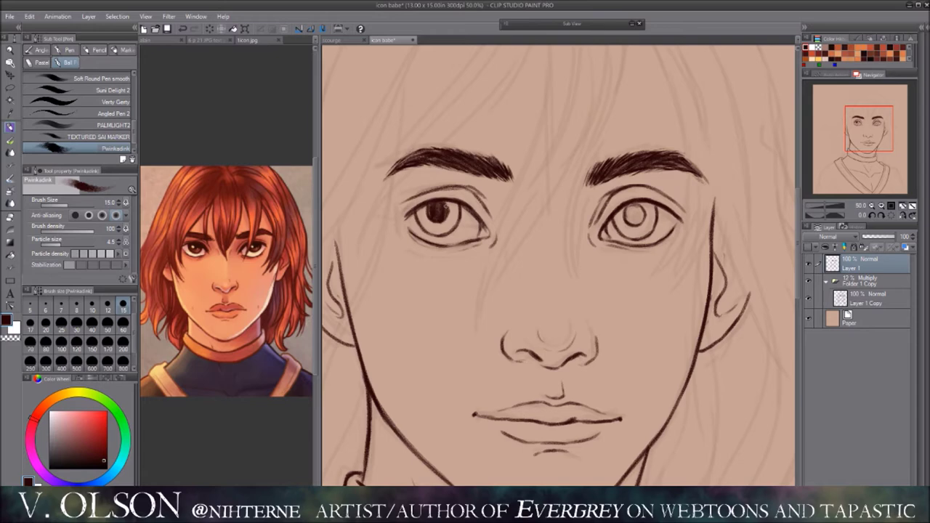
drag(581, 269, 545, 280)
key(v)
key(v)
drag(543, 215, 631, 232)
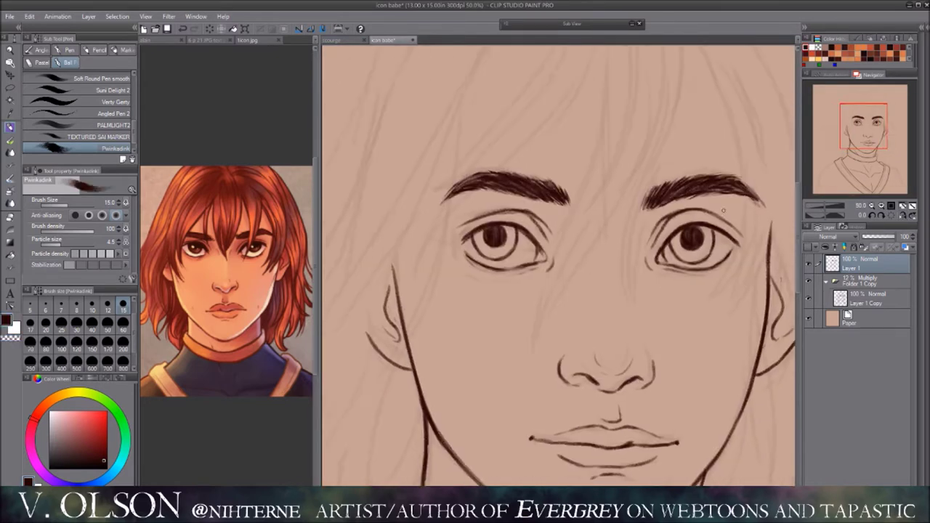
Step: Touch up the face lines on a rotated canvas, restore the rotation and handwrite "Handsome Boy!" with hearts beside the head
drag(559, 268, 657, 228)
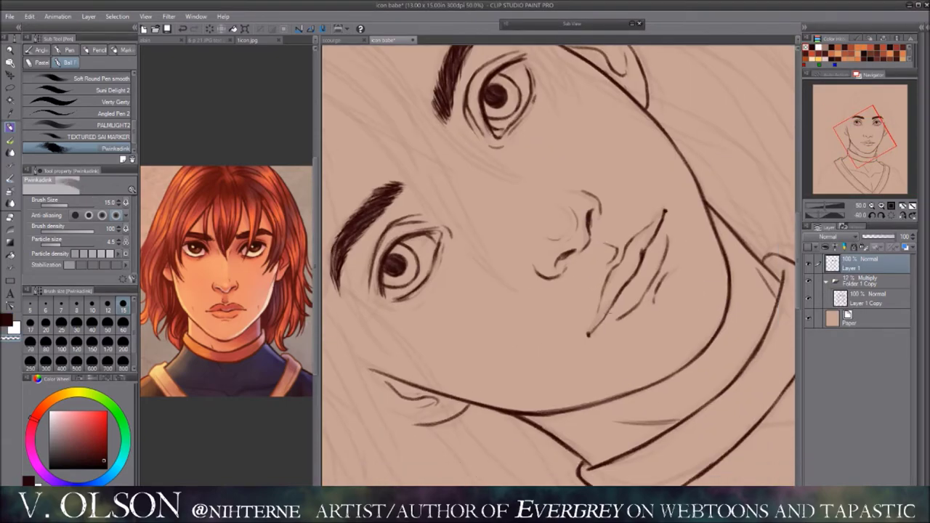
click(905, 215)
key(h)
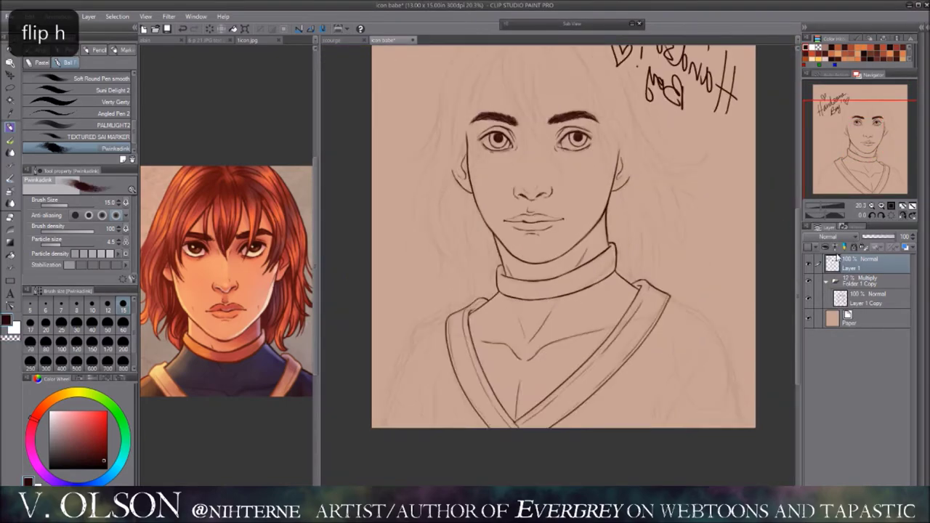
Step: Ink the outer contours of both shoulders and upper arms down to the canvas edge, undoing stray strokes
key(ctrl+z)
key(h)
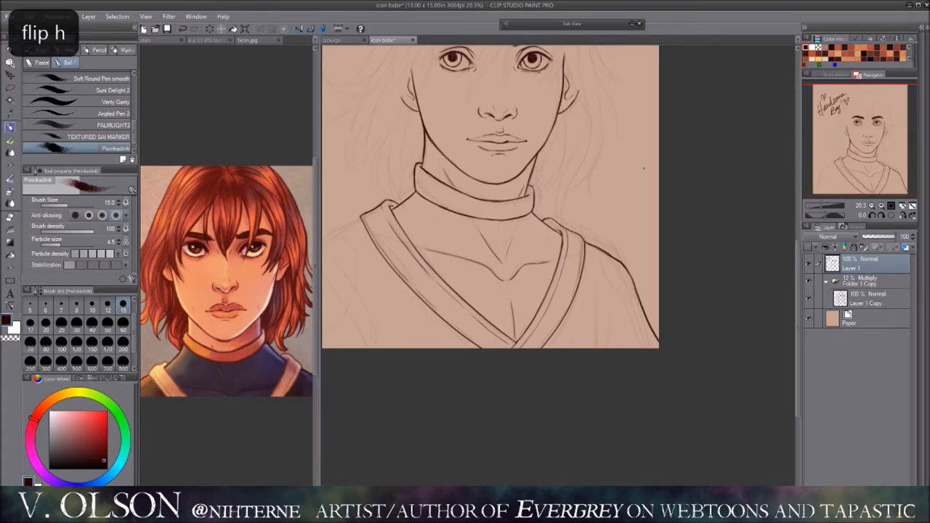
key(h)
key(h)
key(h)
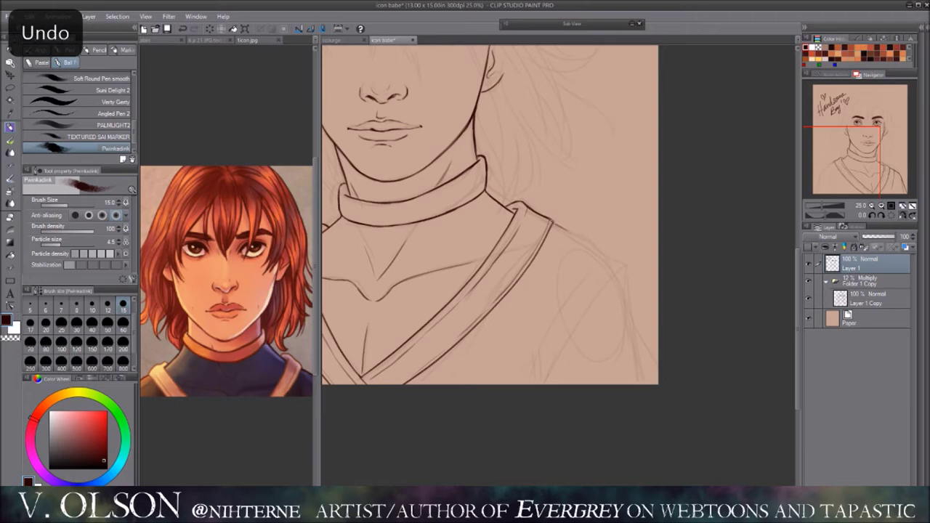
key(ctrl+z)
key(ctrl+z)
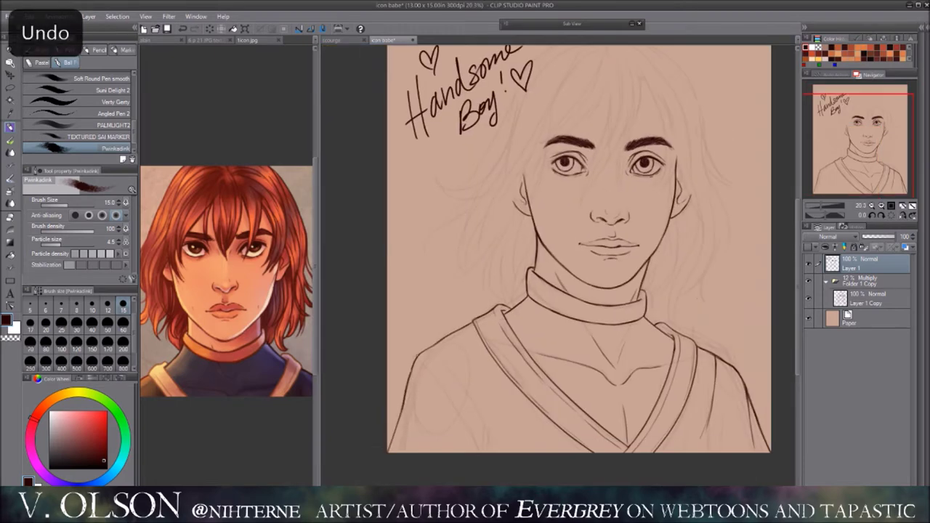
Step: Ink the sleeve seams running down from both shoulders, undoing stray strokes
key(ctrl+z)
key(ctrl+z)
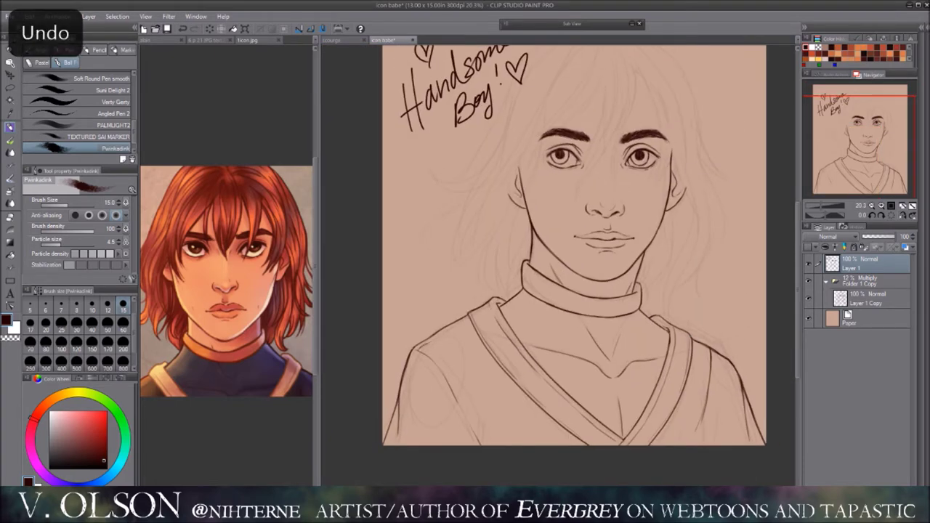
click(903, 207)
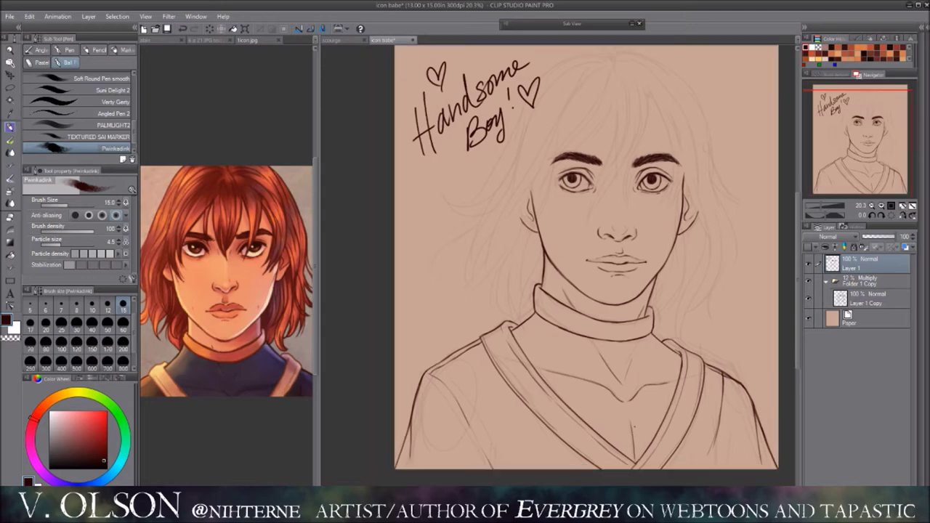
drag(433, 373, 468, 415)
key(ctrl+z)
key(ctrl+z)
key(ctrl+z)
key(ctrl+z)
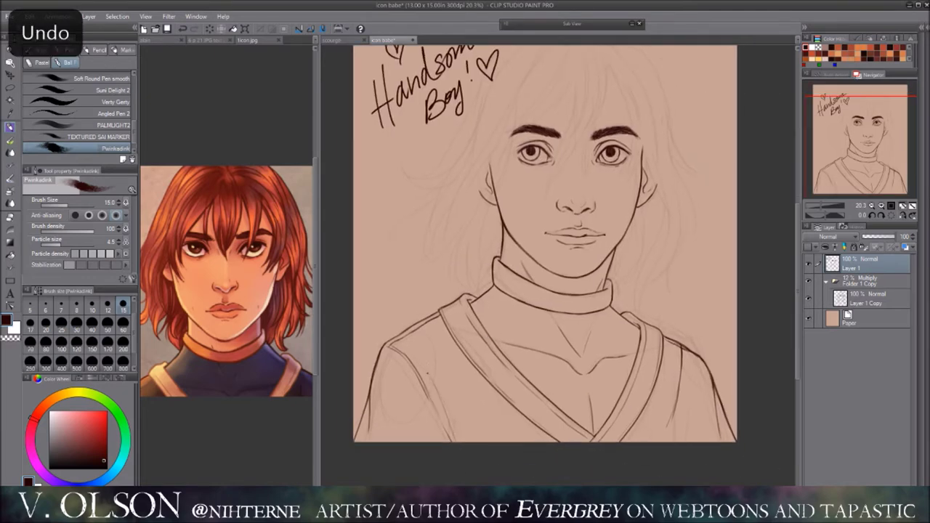
key(ctrl+z)
key(ctrl+z)
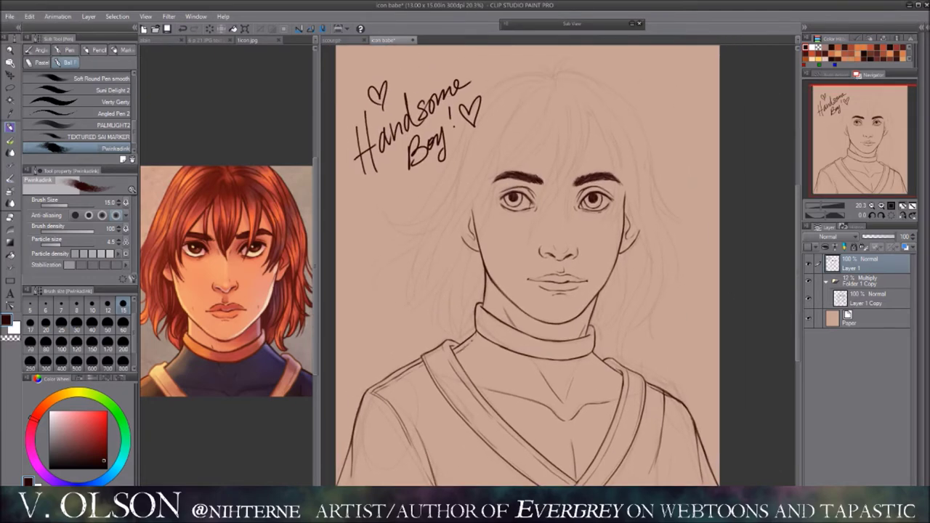
Step: Open cover pg2.jpg as another reference, return to the portrait and touch up the shoulder lines
key(ctrl+o)
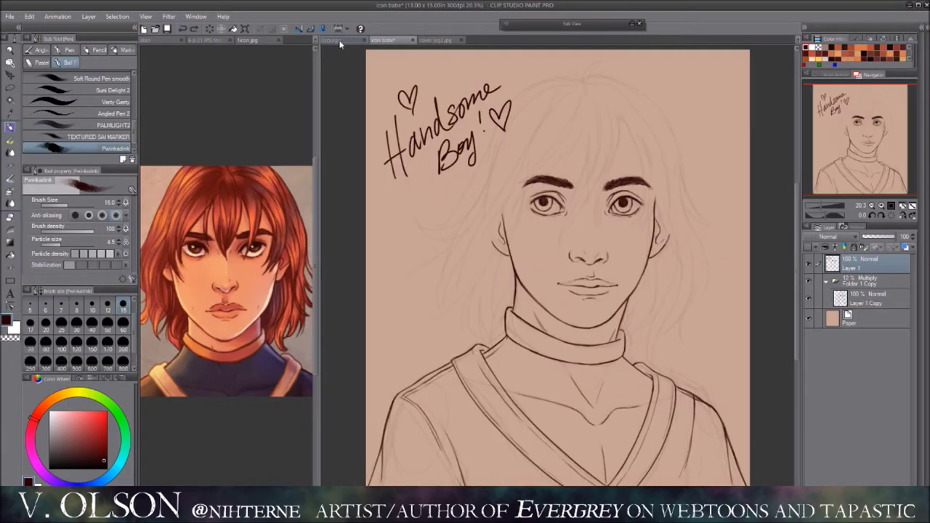
key(ctrl+z)
key(ctrl+z)
key(ctrl+z)
key(ctrl+z)
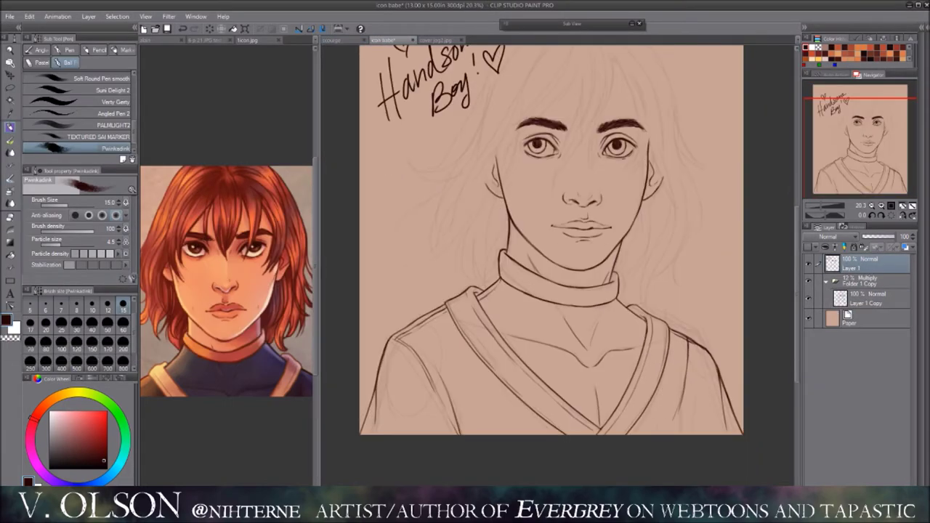
Step: Add a new layer above the inked face and clothing lines for the hair
key(ctrl+z)
key(ctrl+z)
key(ctrl+z)
key(ctrl+z)
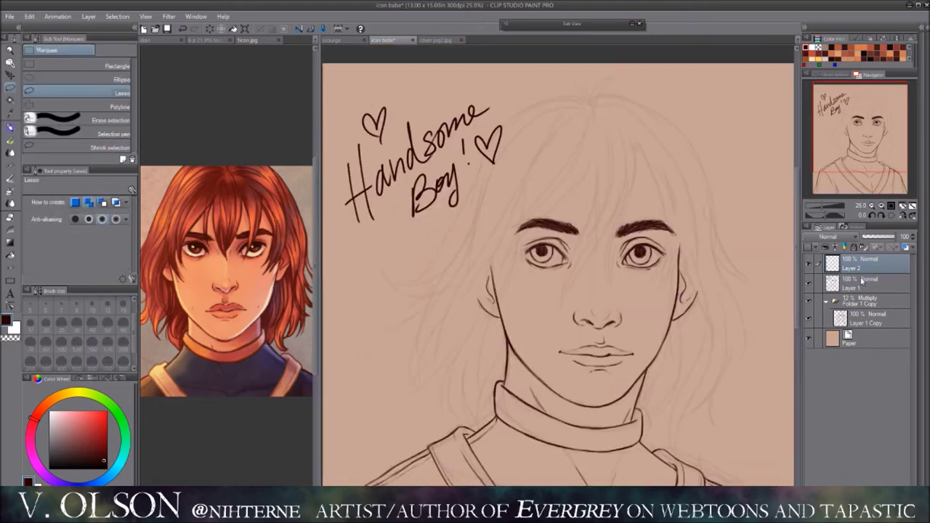
Step: Remove the handwritten note beside the head and ink the parted bangs over the forehead and brows, checking them in mirrored view
key(ctrl+z)
key(ctrl+z)
key(ctrl+z)
key(h)
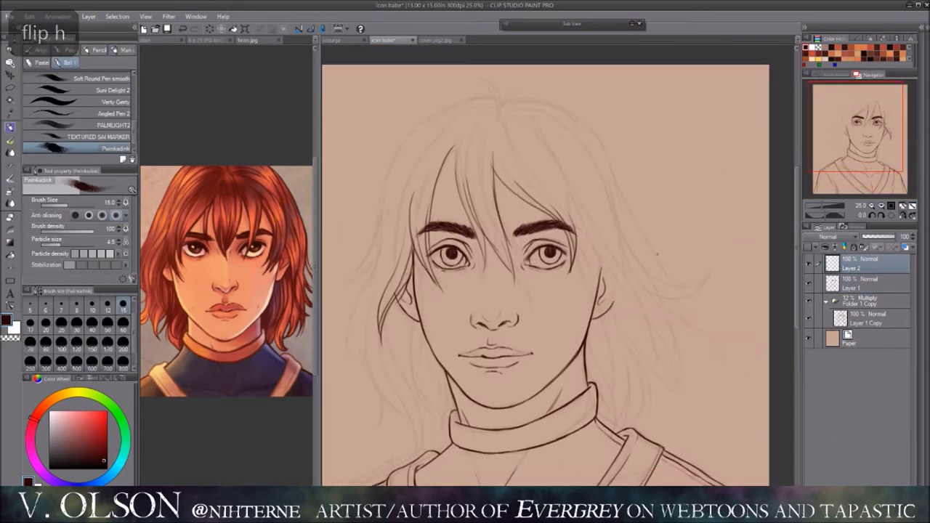
key(h)
key(ctrl+z)
key(ctrl+z)
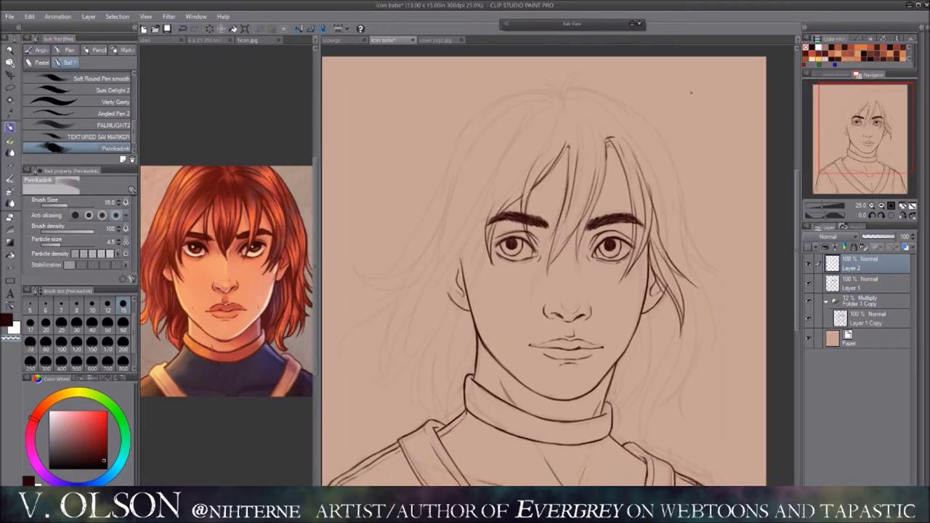
Step: Ink the temple locks and the long layered strands falling past the left ear to the collar
key(ctrl+z)
key(ctrl+z)
key(ctrl+z)
key(ctrl+z)
key(ctrl+z)
key(ctrl+z)
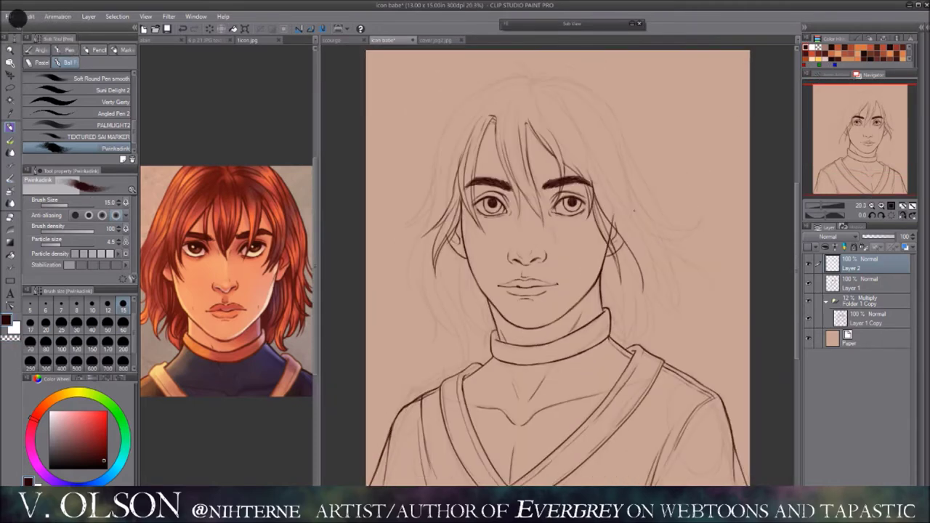
key(h)
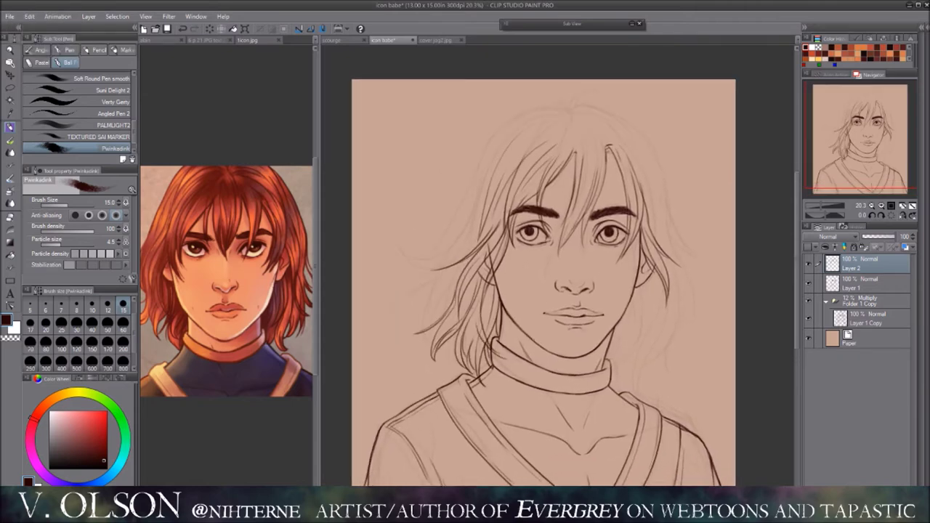
Step: Ink the wavy strands on the right side of the face down to the shoulder, using the dark-haired painting as reference
key(ctrl+z)
key(ctrl+z)
key(ctrl+z)
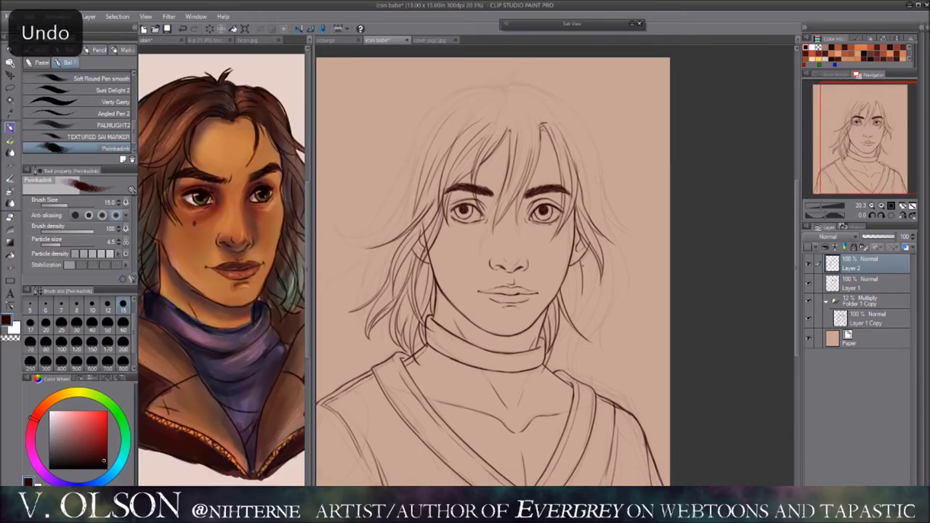
key(ctrl+z)
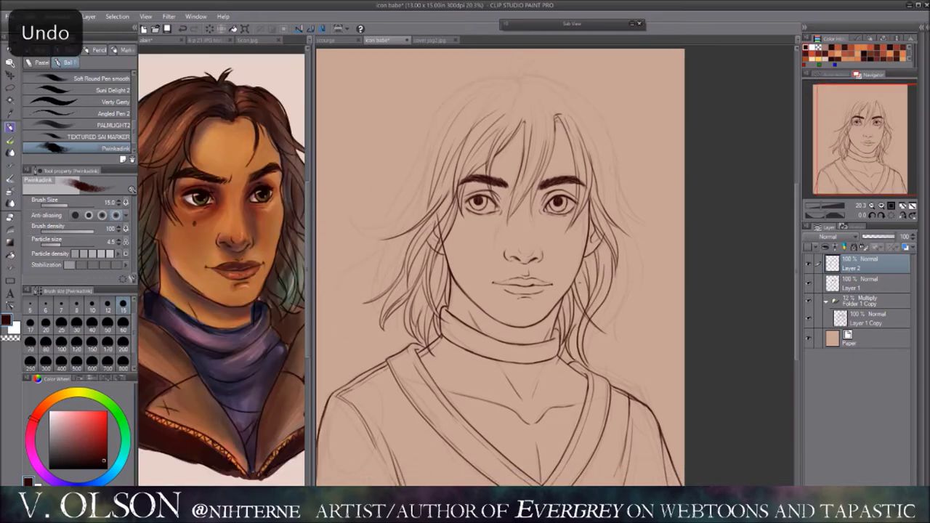
key(h)
key(ctrl+z)
key(ctrl+z)
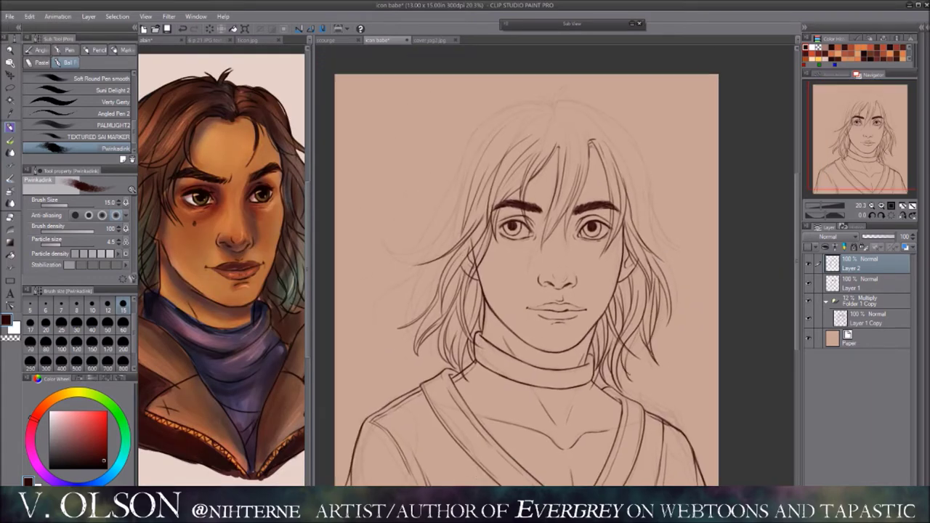
key(ctrl+z)
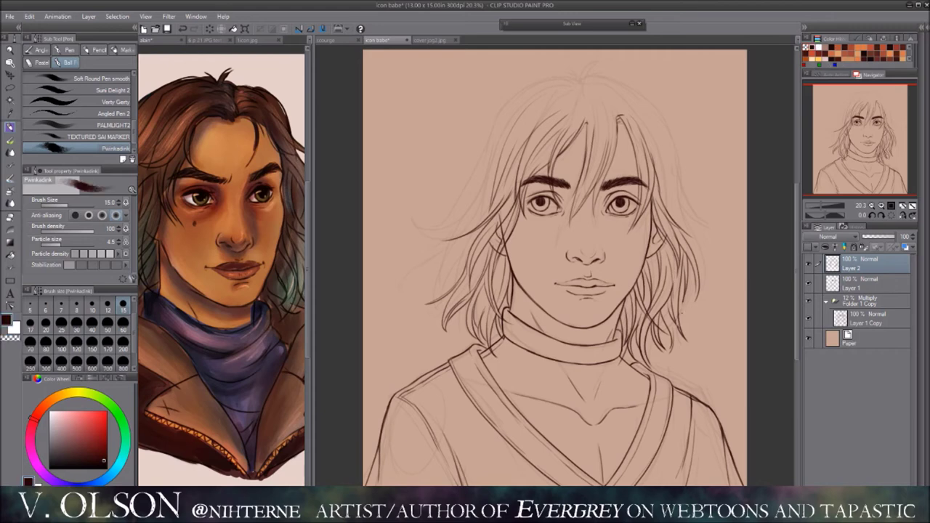
key(ctrl+z)
key(ctrl+z)
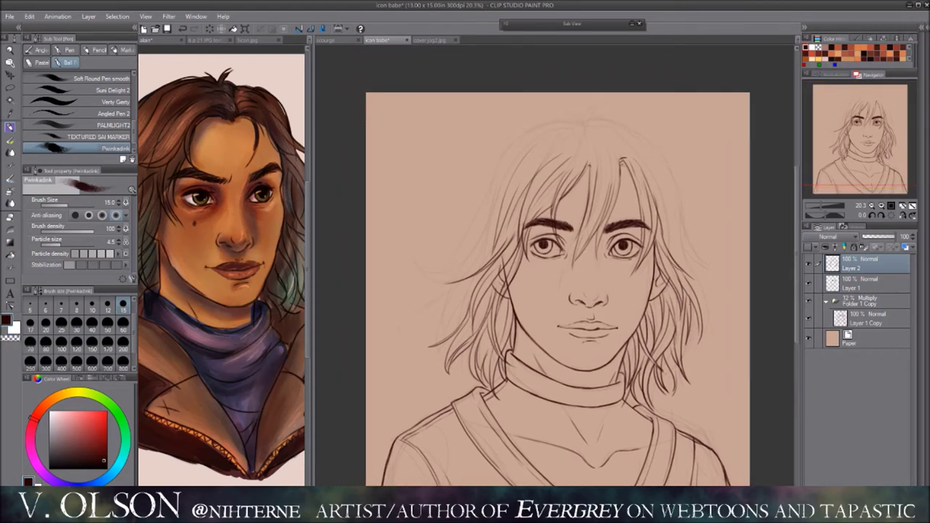
Step: Fill in strands on the left side and ink its outer contour down to the flicked ends, partly in mirrored view
key(h)
key(ctrl+z)
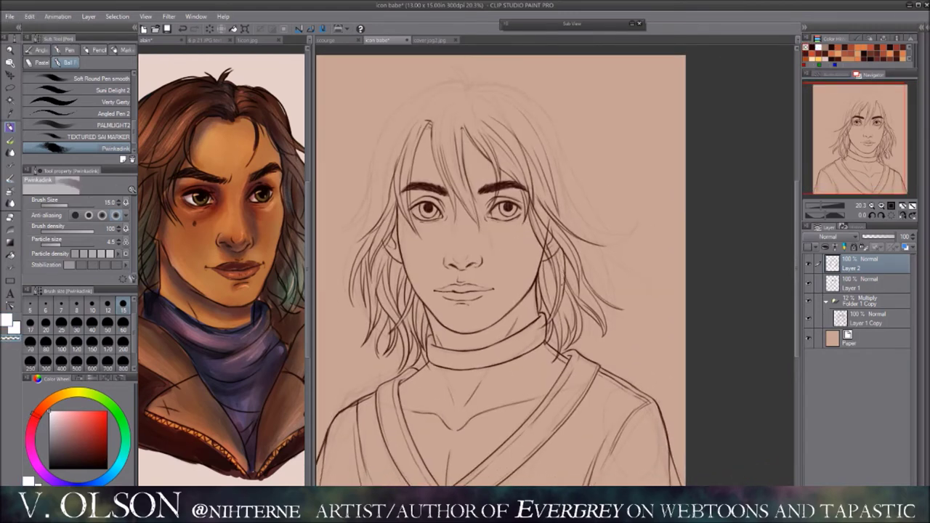
key(ctrl+z)
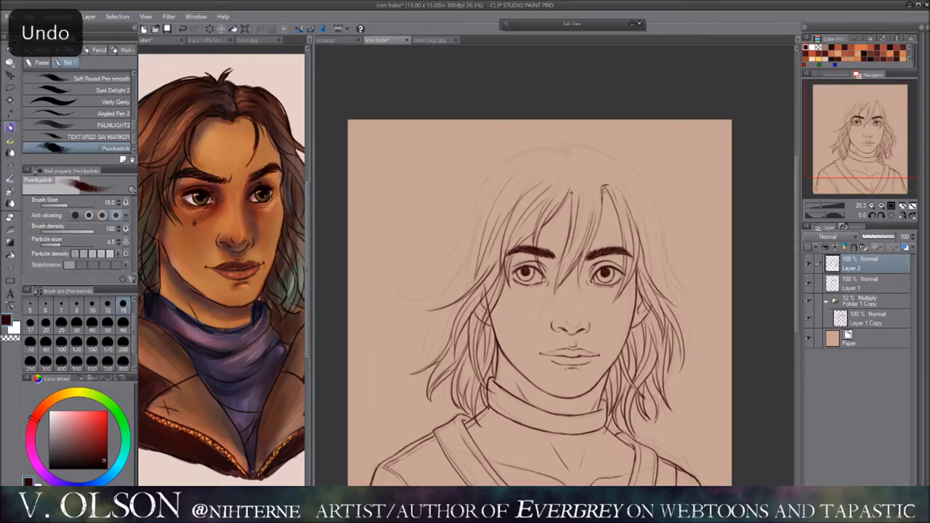
key(h)
key(ctrl+z)
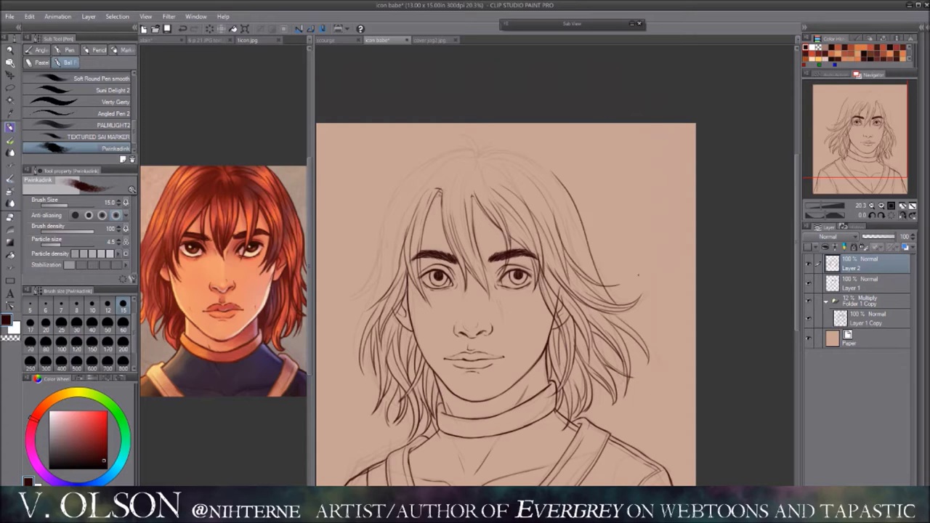
Step: Ink the top contour of the head up to the parting and add a small cowlick at the crown
key(h)
key(ctrl+z)
key(h)
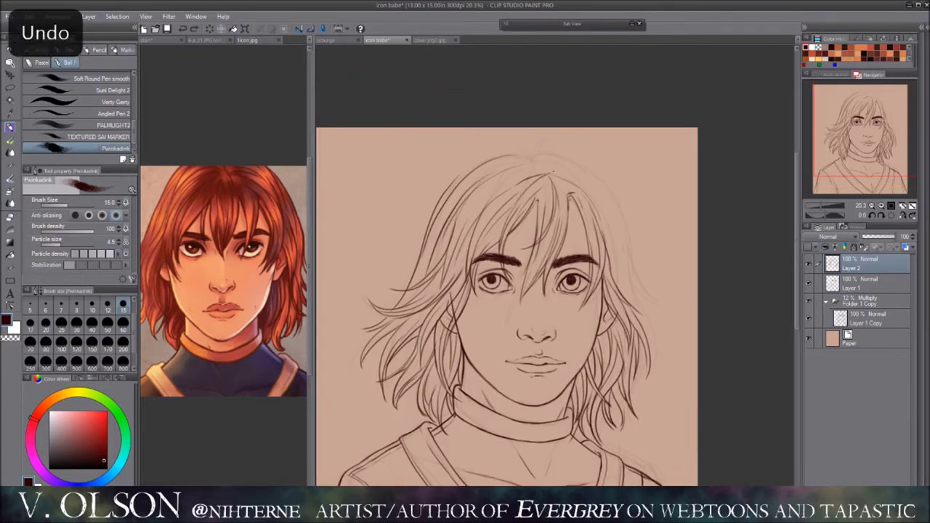
key(ctrl+z)
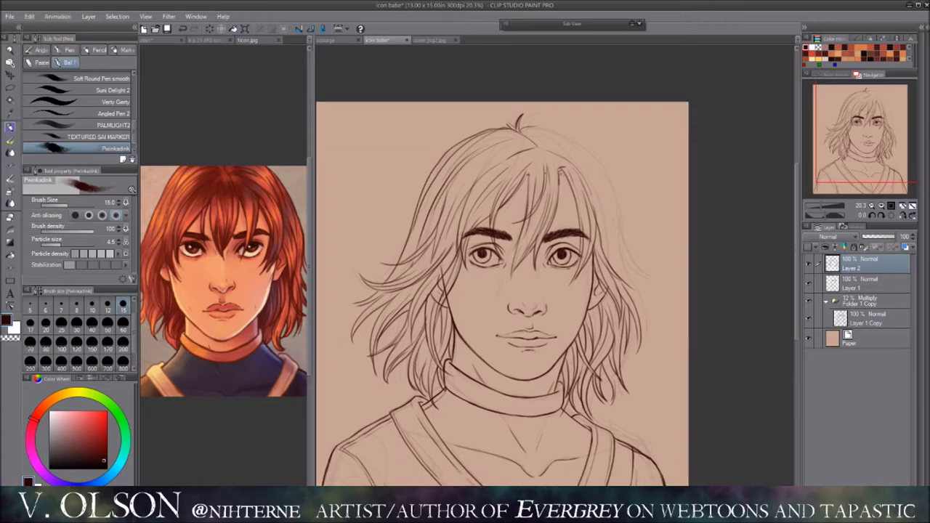
Step: Ink the right outer hair contour with its inner strands and add a curved lock beside the left eye
key(ctrl+z)
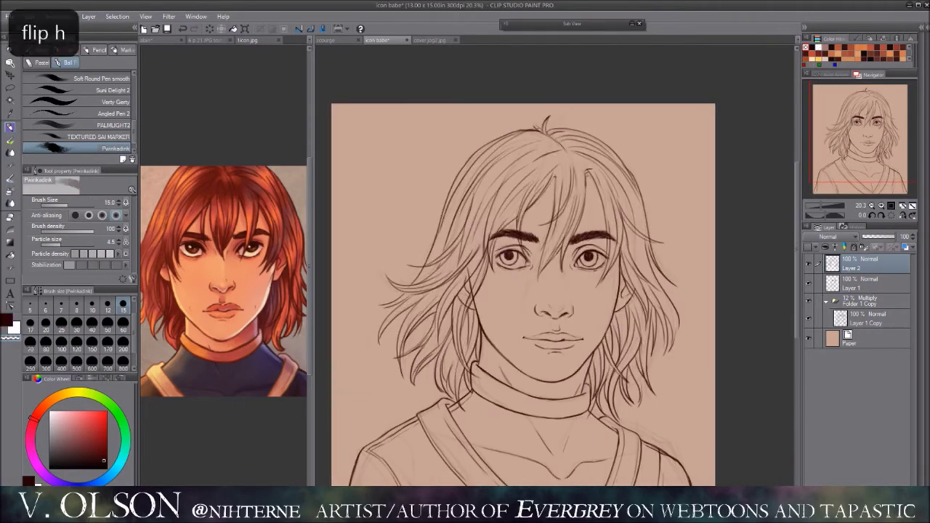
key(ctrl+z)
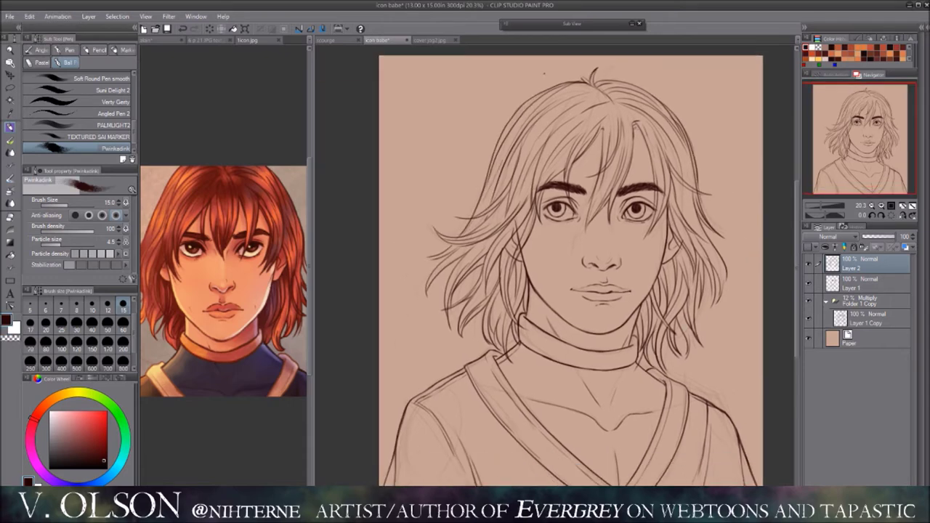
key(ctrl+z)
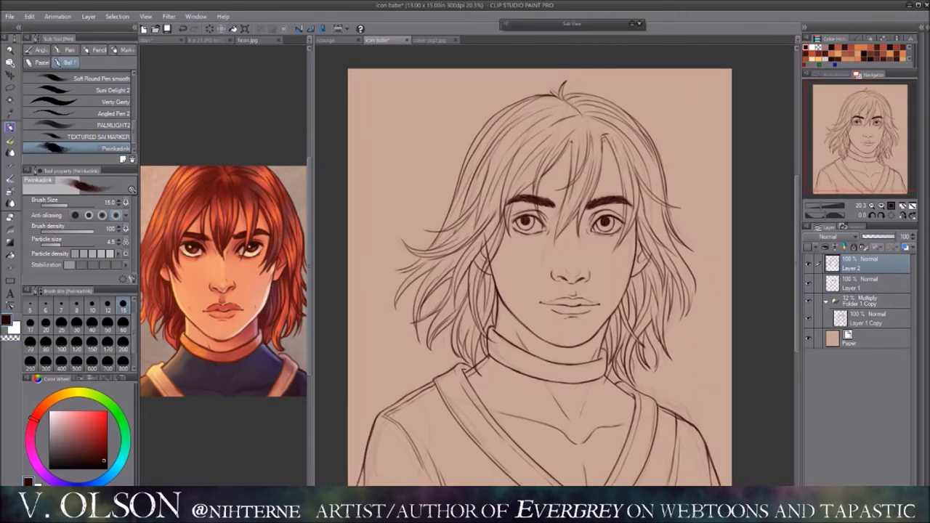
key(h)
key(ctrl+z)
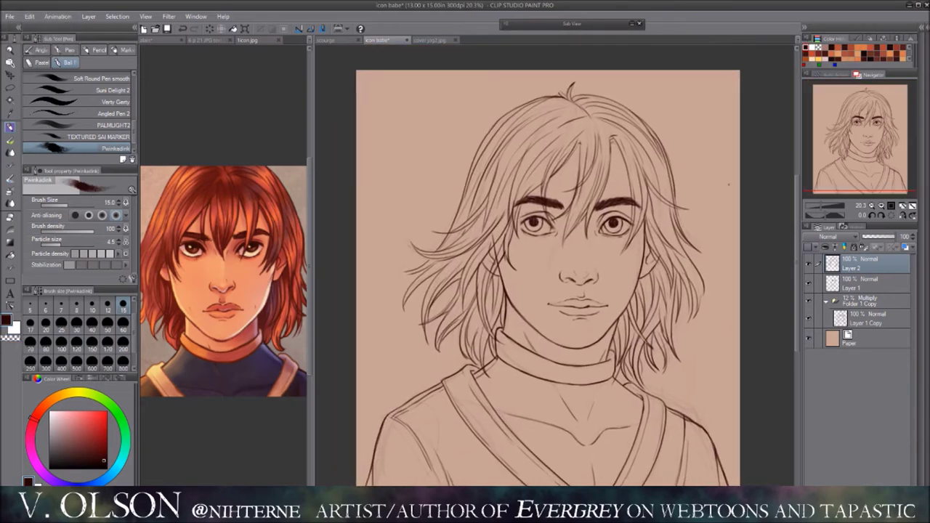
Step: Clean up the lines on Layer 1 with transparent ink and add a new layer above the hair layer
key(p)
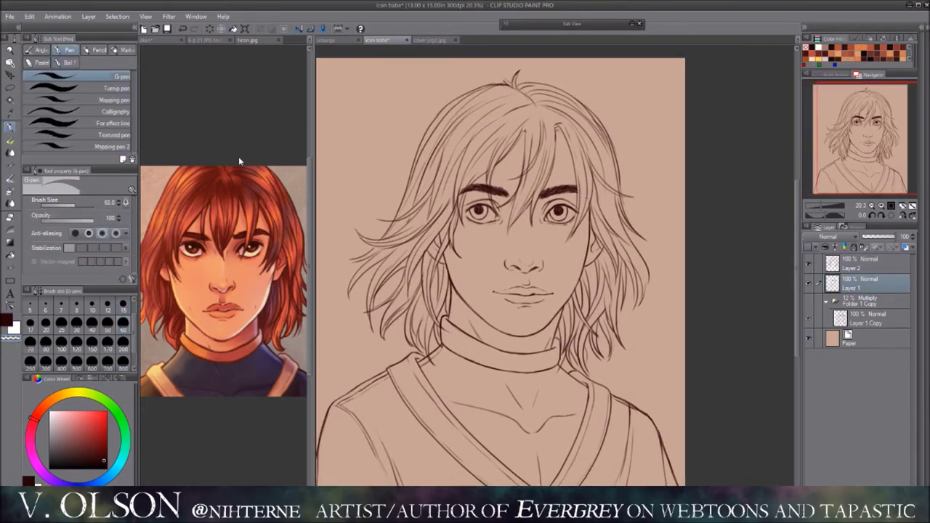
key(b)
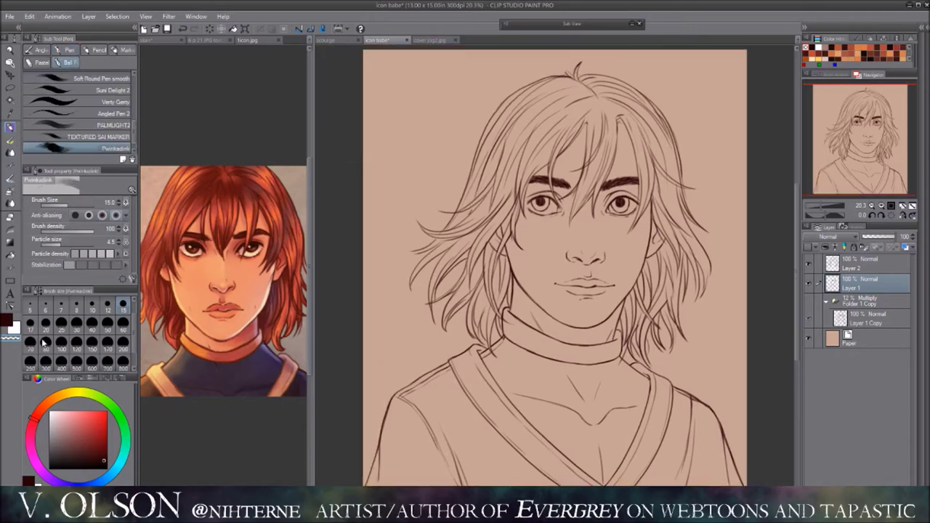
key(ctrl+shift+n)
Step: Hide the sketch folder and refine the hair with fine strands on the new layer, undoing unwanted strokes
key(ctrl+plus)
key(h)
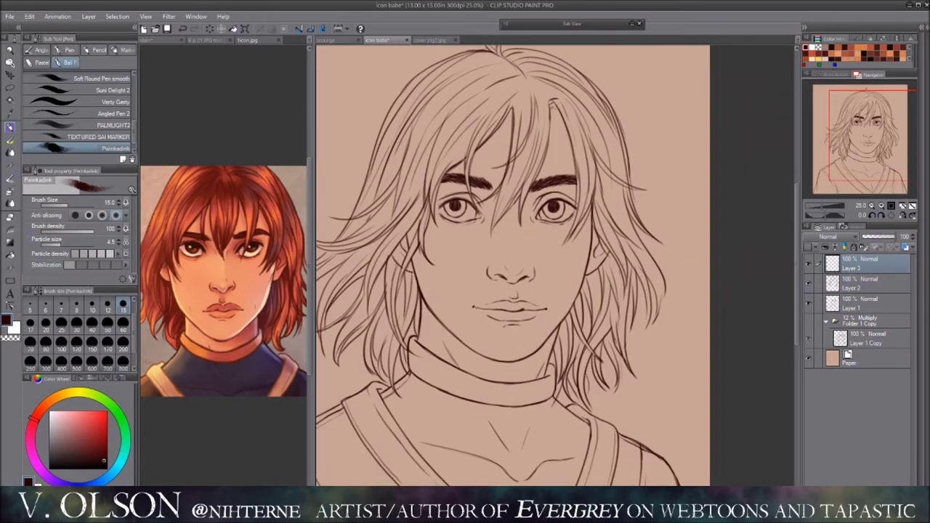
key(ctrl+z)
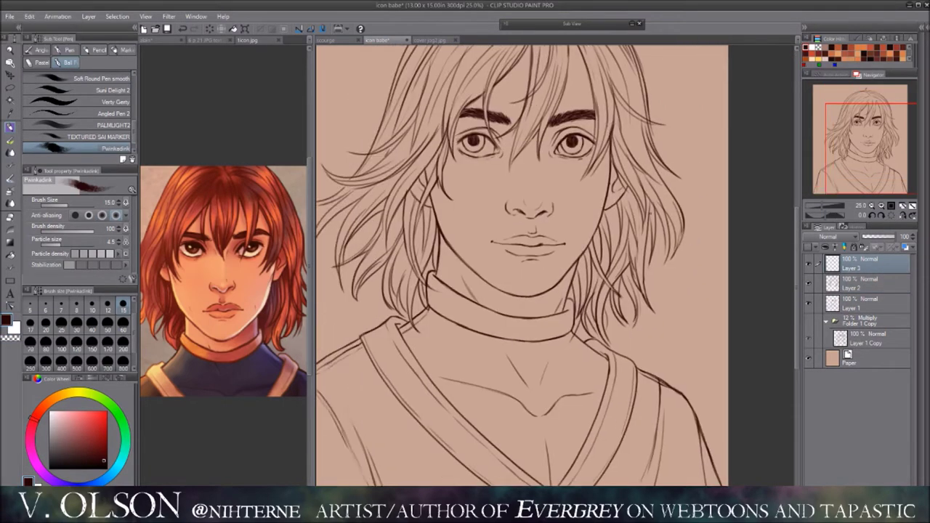
key(ctrl+z)
key(ctrl+z)
key(ctrl+z)
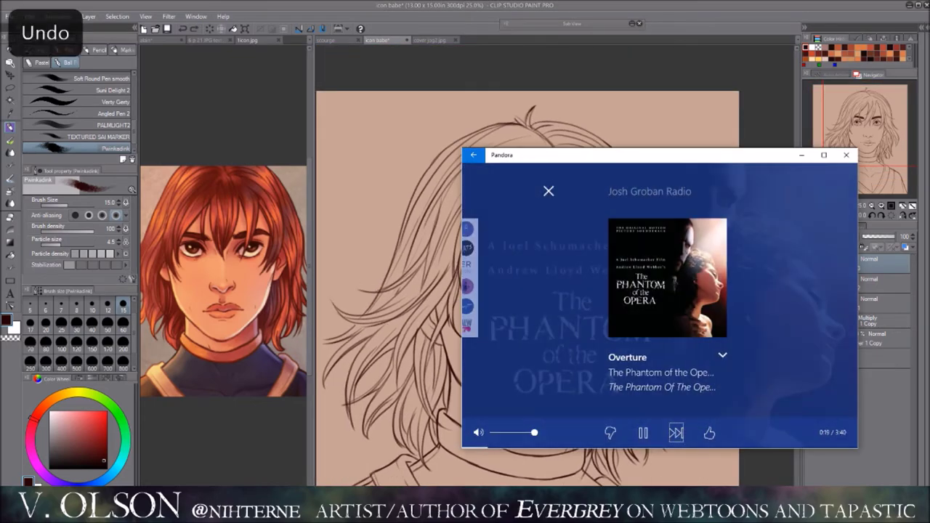
Step: Group the three line layers in the folder and reshape the lassoed hair beside the crown with a mesh transformation in mirrored view
key(h)
key(m)
key(ctrl+z)
key(ctrl+z)
key(ctrl+z)
key(ctrl+z)
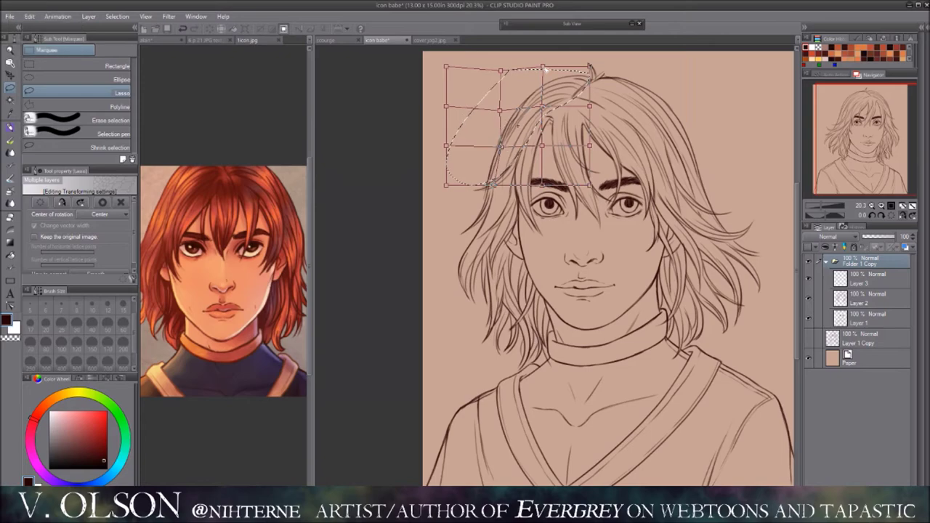
Step: Clean up the hair lines on Layer 2 using the ink brush with transparent color
click(867, 297)
scroll(658, 245, up, 1)
key(b)
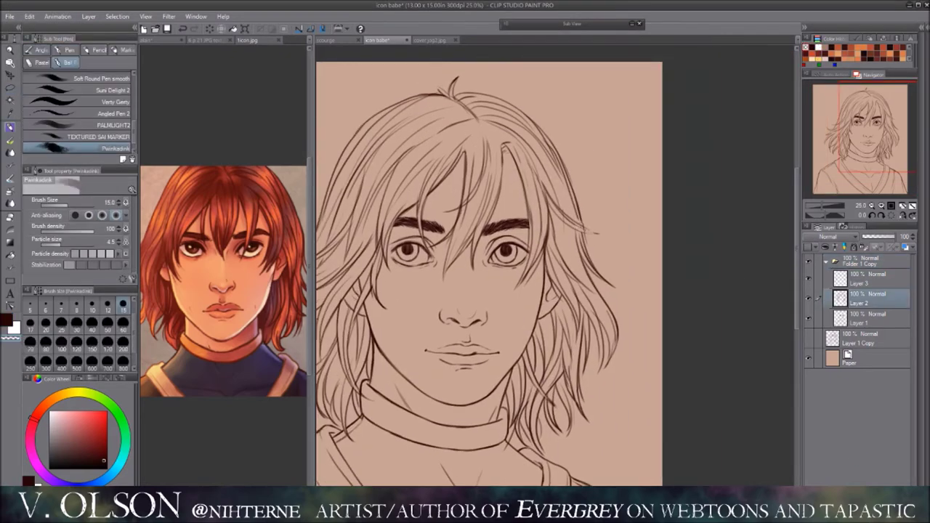
Step: Refine the hair strands on Layer 3, checking the drawing in mirrored view and undoing a stray stroke
click(868, 278)
scroll(600, 234, up, 1)
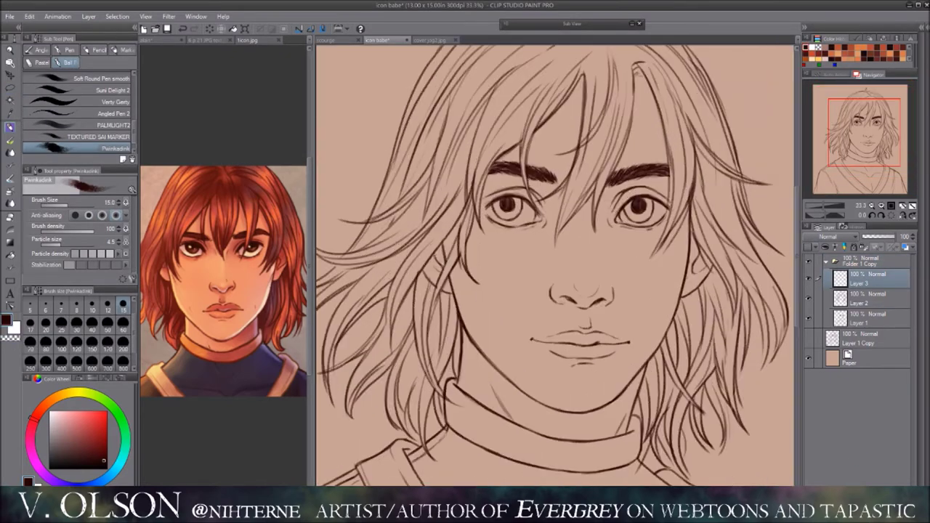
scroll(556, 266, down, 1)
key(h)
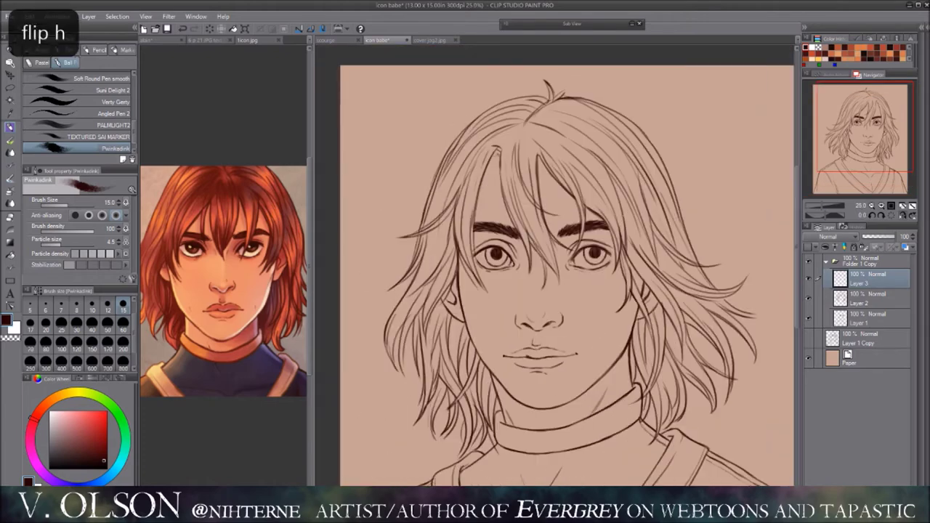
key(h)
key(ctrl+z)
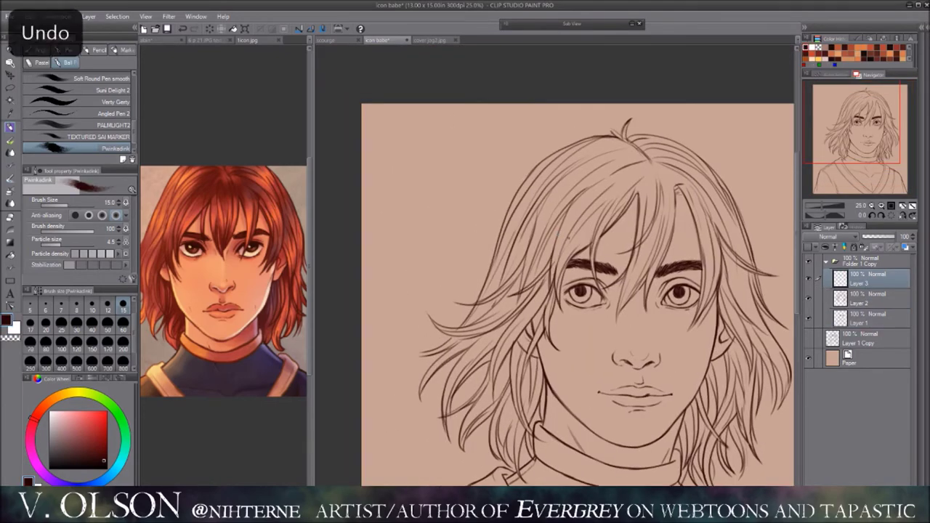
Step: Erase stray hair lines on Layer 2 with transparent color, checking the drawing in mirrored view and undoing unwanted strokes
click(868, 317)
key(ctrl+z)
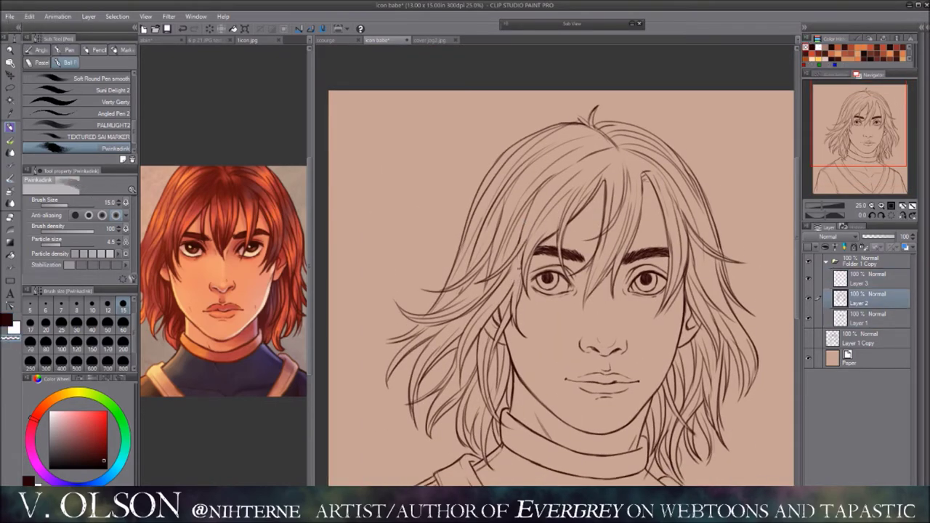
key(ctrl+z)
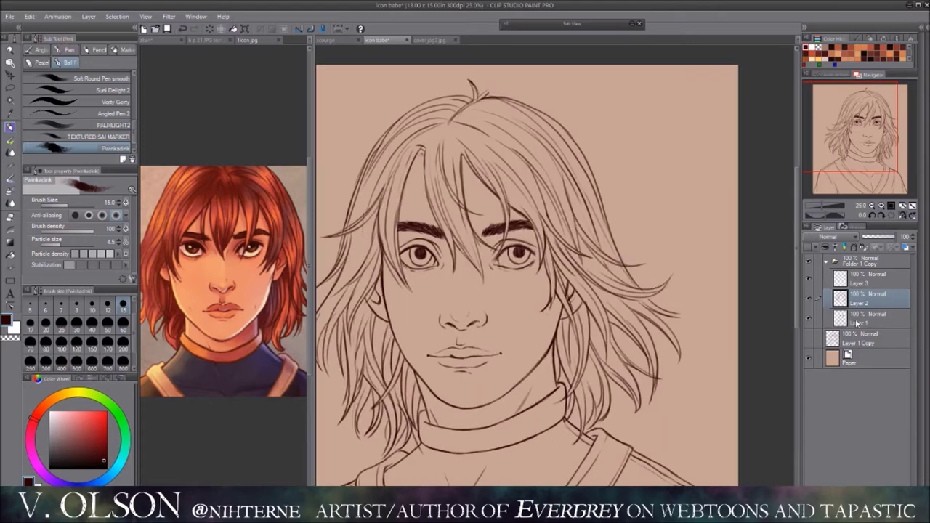
key(ctrl+z)
key(h)
key(ctrl+z)
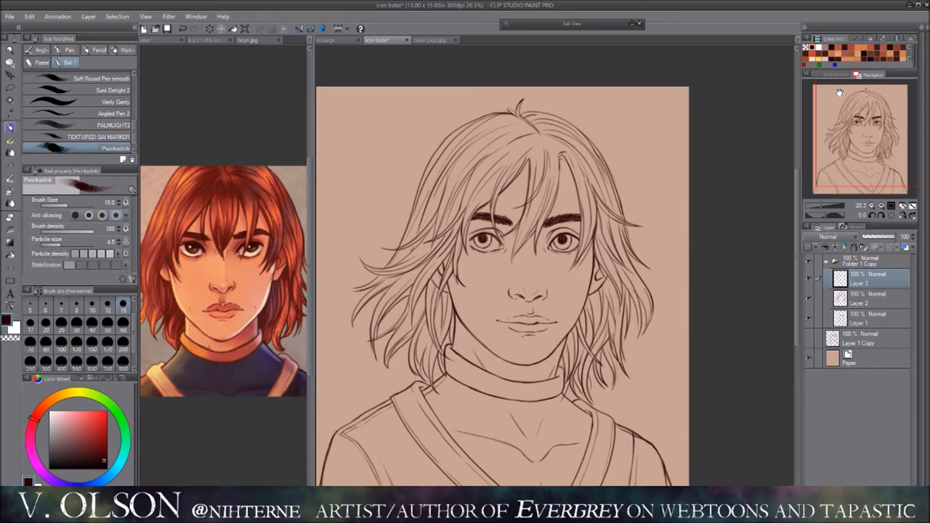
Step: Refine the bangs and crown strands on Layer 3 with the ink brush, undoing the strokes that miss
key(ctrl+z)
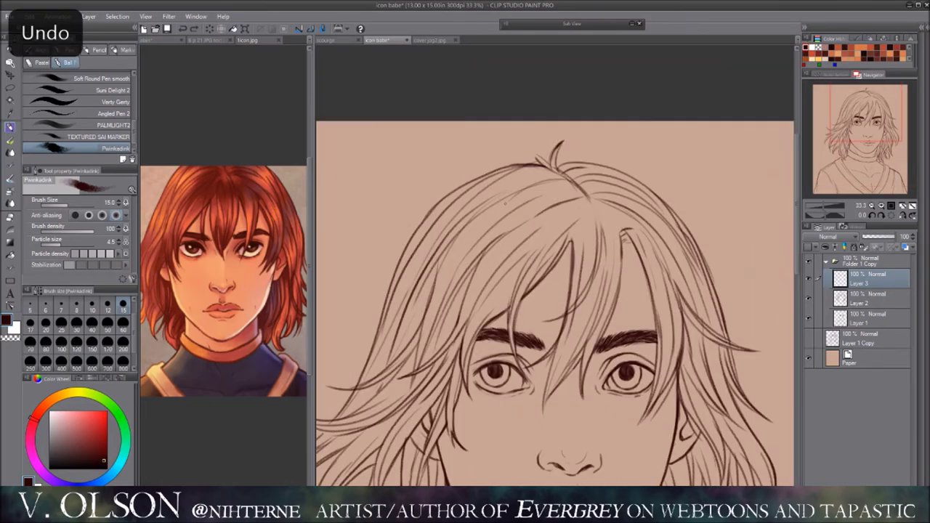
key(ctrl+z)
key(ctrl+z)
key(ctrl+z)
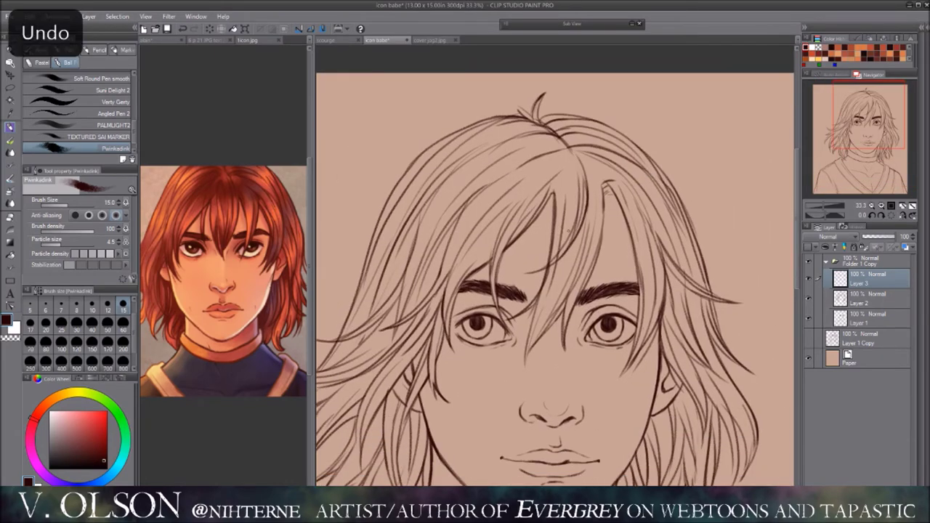
key(ctrl+z)
key(ctrl+z)
key(ctrl+z)
key(ctrl+z)
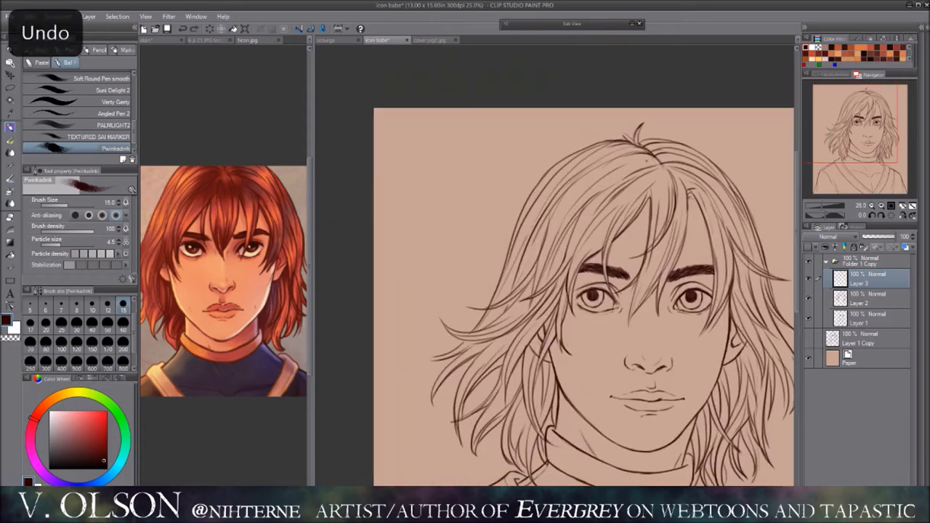
Step: Touch up the remaining hair, collar and clothing lines on Layer 3, undoing unwanted strokes and checking the mirrored view
key(ctrl+z)
key(ctrl+z)
key(ctrl+z)
key(ctrl+z)
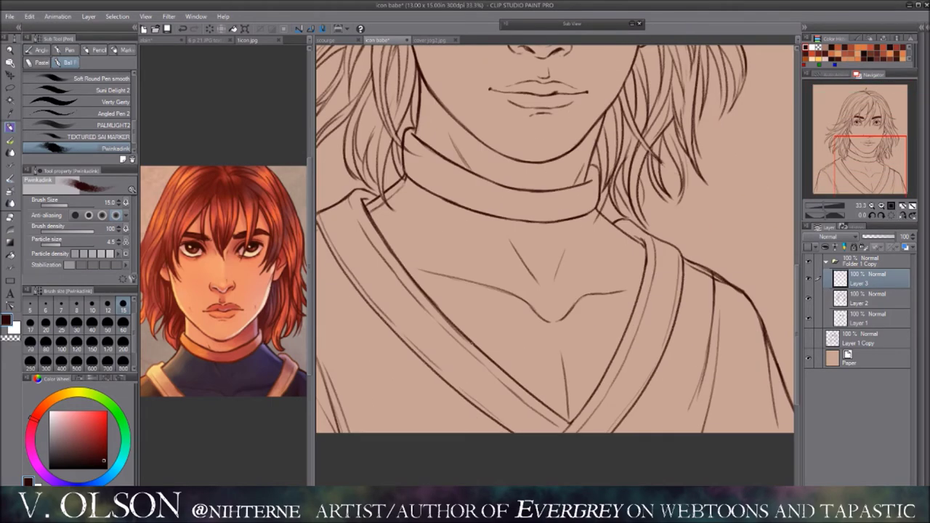
key(ctrl+z)
key(h)
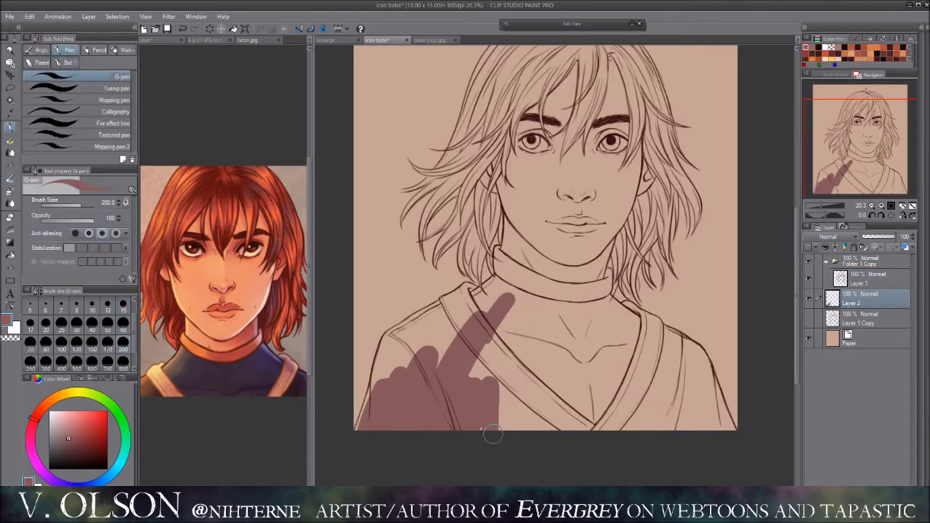
Step: Block in the clothing and shoulder edge in mauve with the G-pen on Layer 2 beneath the line folder
mouse_move(487, 410)
mouse_down()
mouse_move(636, 396)
mouse_move(733, 421)
mouse_up()
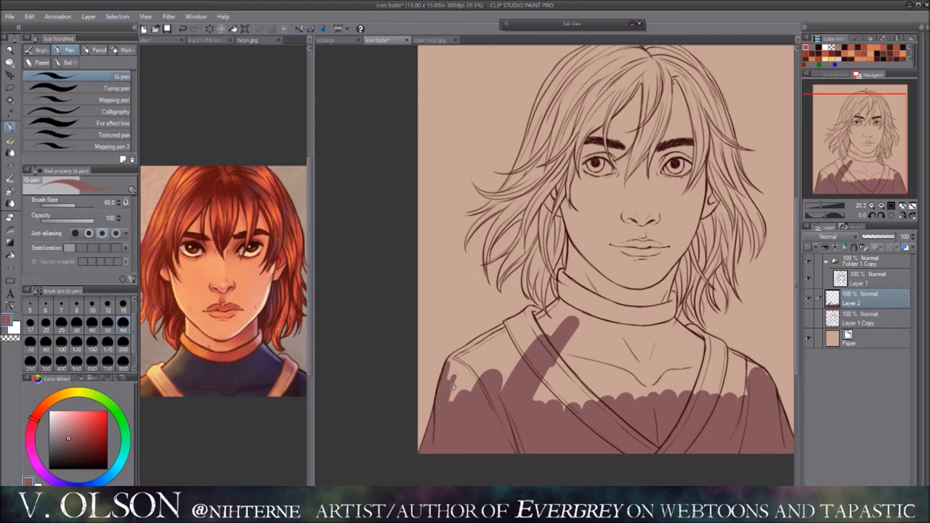
key(ctrl+plus)
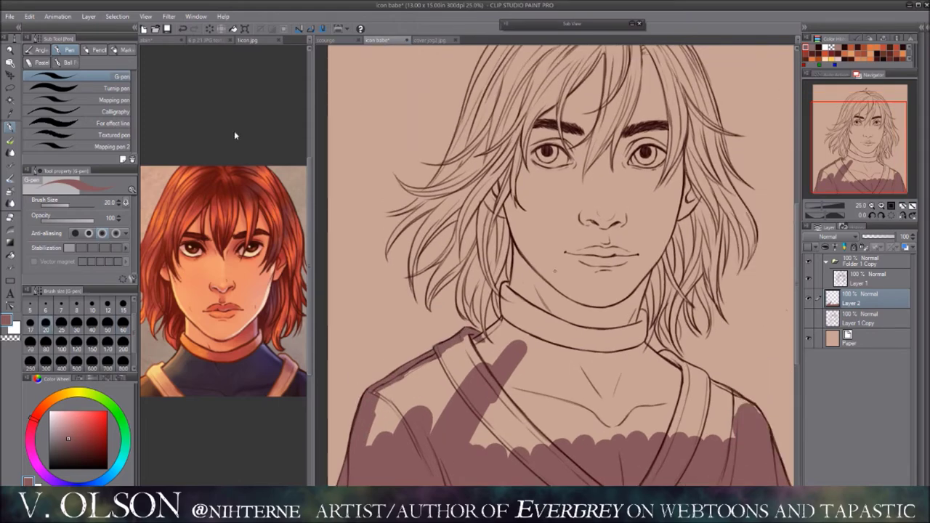
drag(487, 305, 540, 385)
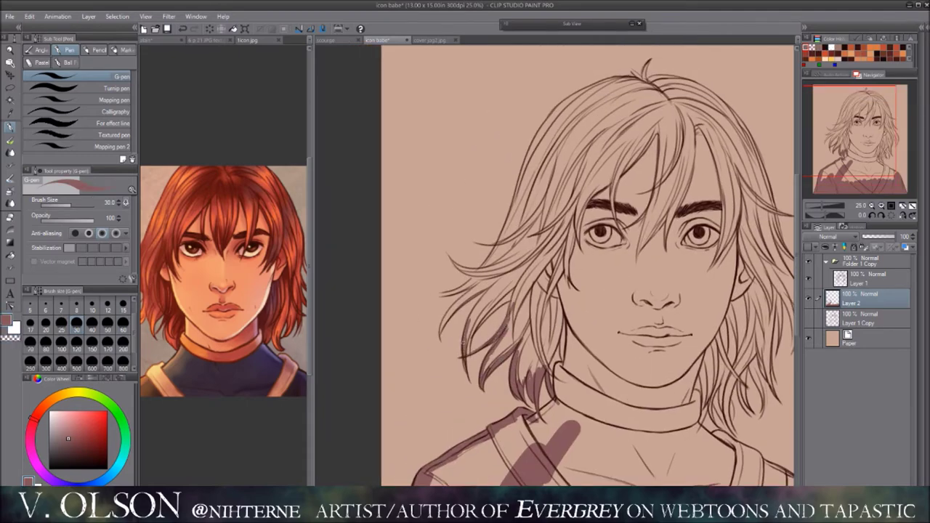
Step: Trace mauve color inside the loose hair locks above the shoulder with the G-pen at size 30
drag(547, 252, 613, 274)
mouse_move(537, 314)
mouse_down()
mouse_move(538, 338)
mouse_move(481, 345)
mouse_up()
key(h)
key(h)
key(bracketright)
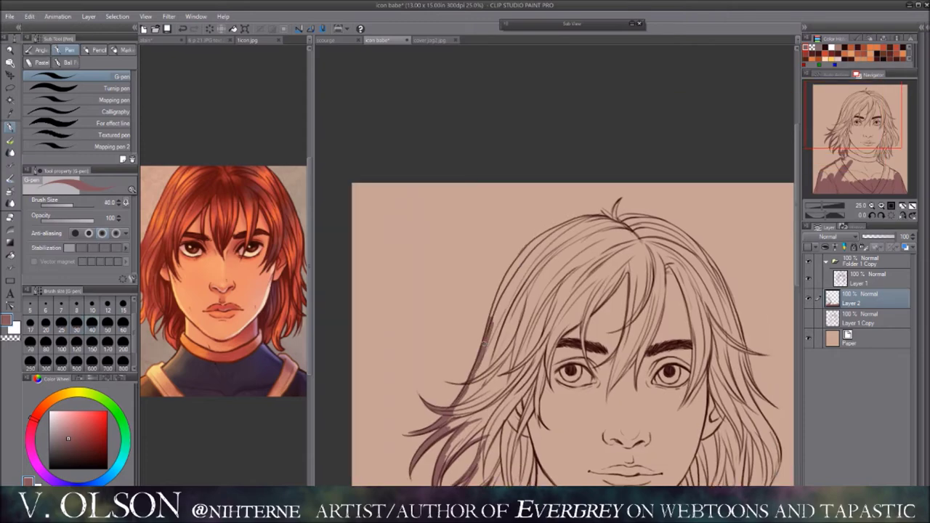
Step: Continue the mauve base along the crown and the hair on the opposite side with the G-pen at size 40
drag(552, 327, 418, 229)
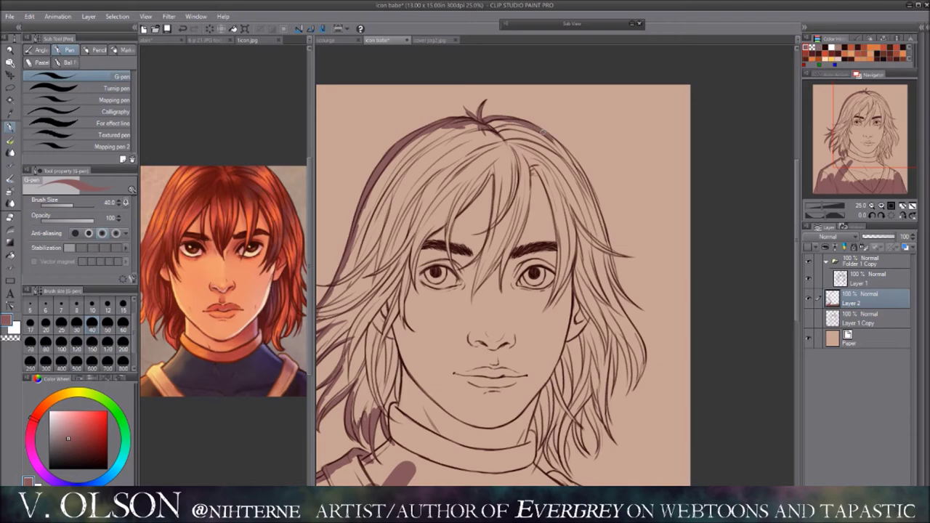
drag(494, 290, 577, 200)
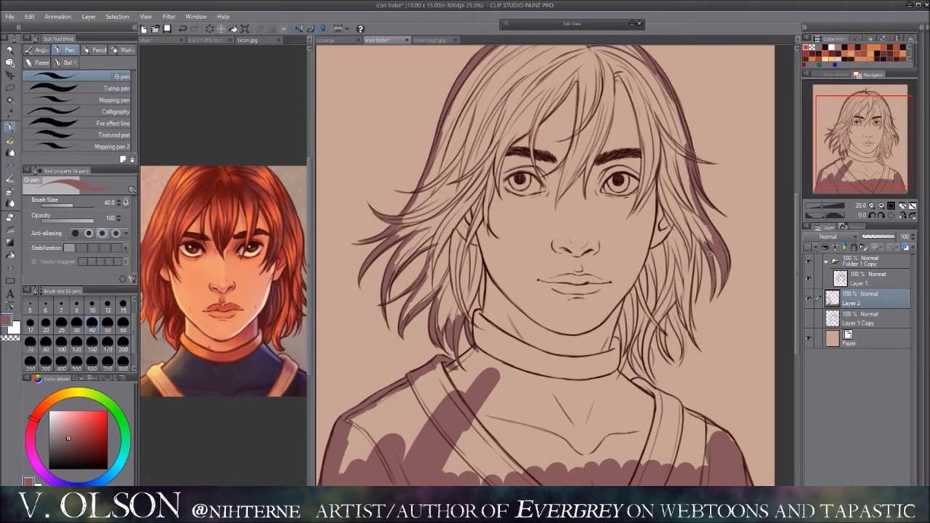
drag(690, 283, 645, 236)
drag(581, 291, 448, 229)
drag(497, 291, 625, 394)
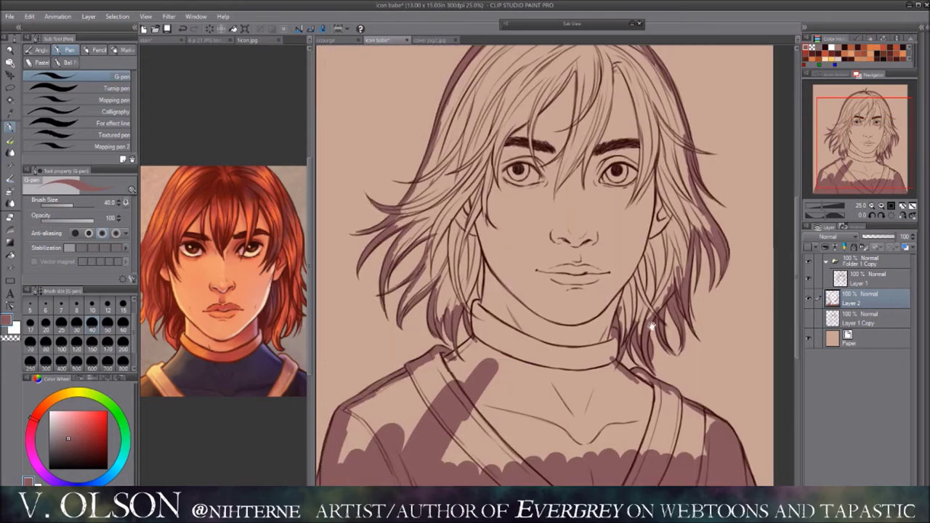
Step: Fill the rest of the figure's silhouette in mauve with the Turnip pen at size 250 and save the file
scroll(552, 290, down, 2)
click(109, 88)
mouse_move(508, 363)
mouse_down()
mouse_move(614, 370)
mouse_move(602, 473)
mouse_up()
key(ctrl+z)
mouse_move(471, 272)
mouse_down()
mouse_move(465, 313)
mouse_move(508, 334)
mouse_move(557, 147)
mouse_move(577, 319)
mouse_up()
click(168, 29)
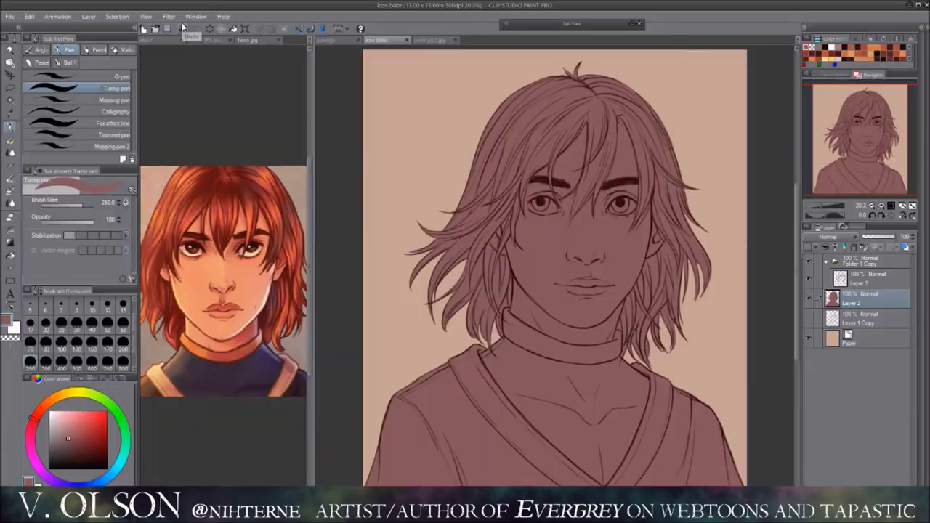
Step: Place a copy of the portrait folder in the scourge document, scale it to 95, and return to the icon babe document
click(10, 16)
click(325, 40)
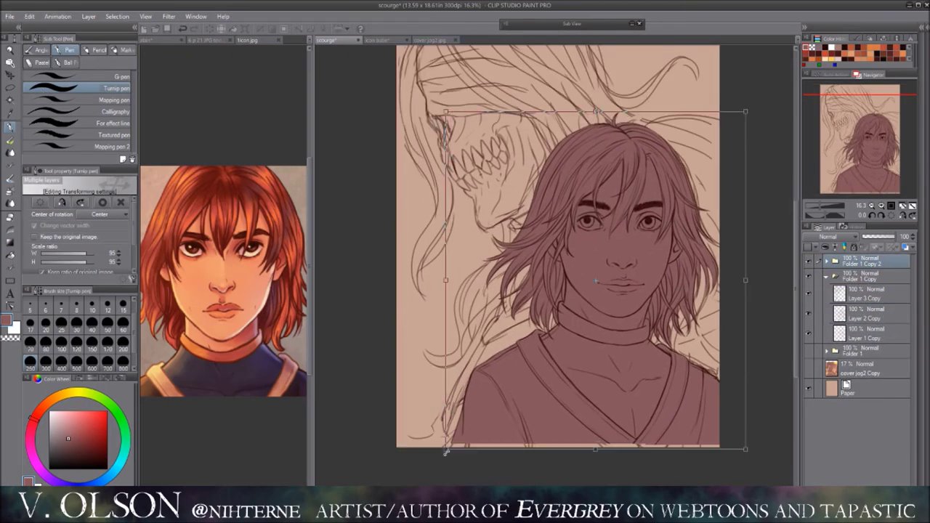
drag(828, 208, 820, 210)
click(376, 40)
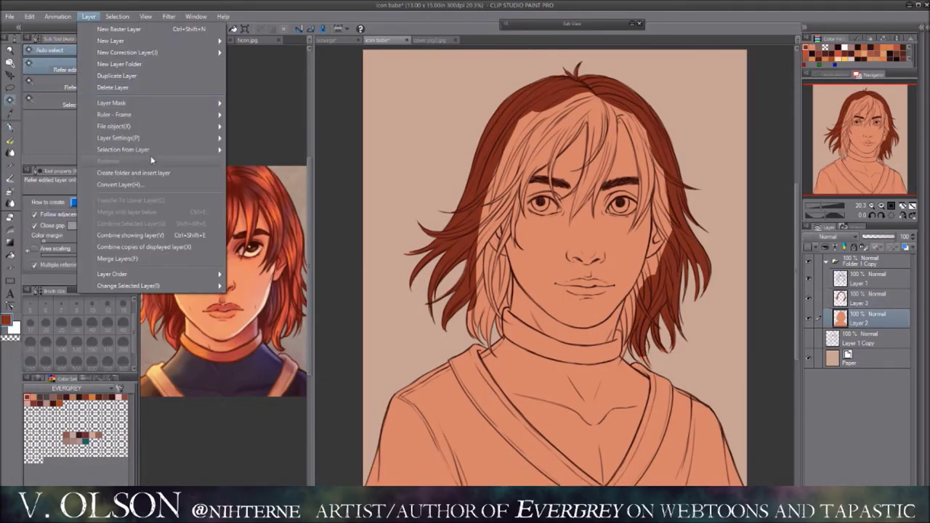
Step: Fill the main hair mass with dark red on Layer 3 using the Turnip pen at size 60, undoing stray strokes
drag(461, 308, 501, 232)
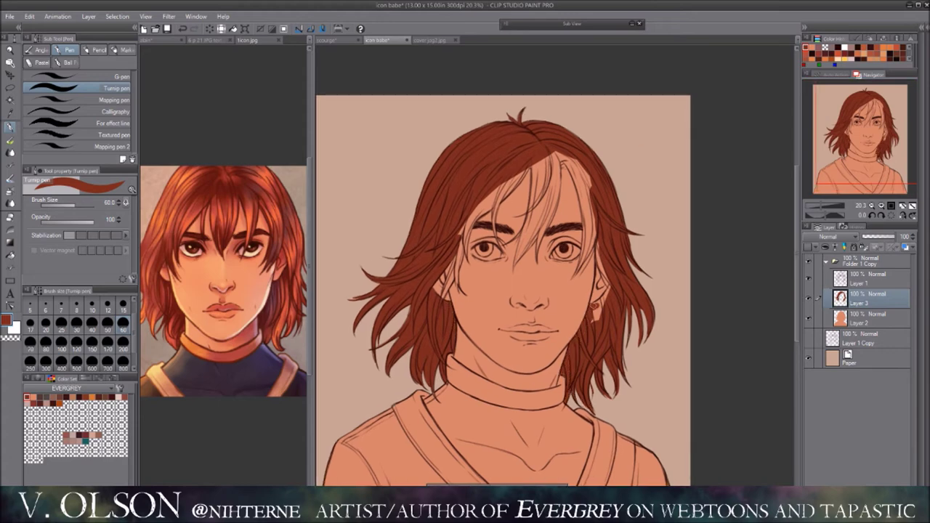
key(ctrl+z)
key(ctrl+z)
key(ctrl+plus)
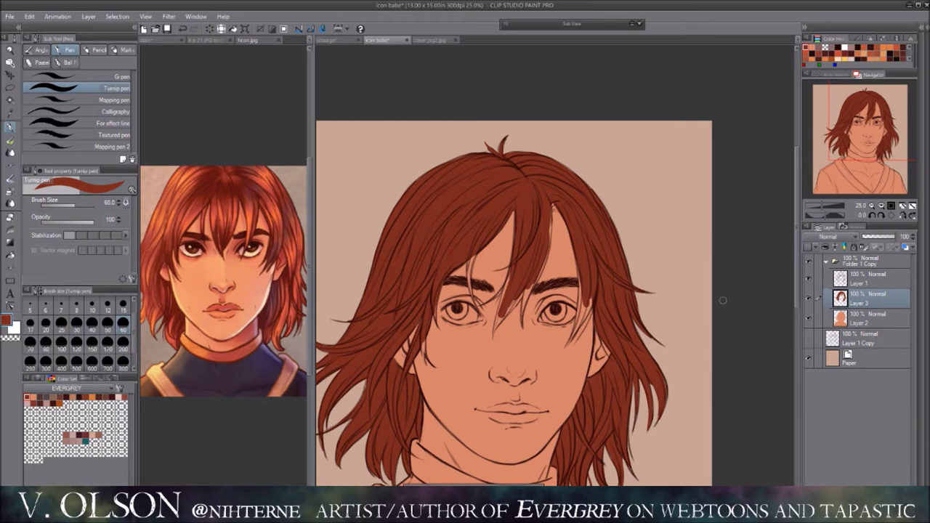
Step: Color the bangs strands over the forehead dark red with the Turnip pen at size 20, undoing overshooting strokes
key(ctrl+plus)
key(ctrl+z)
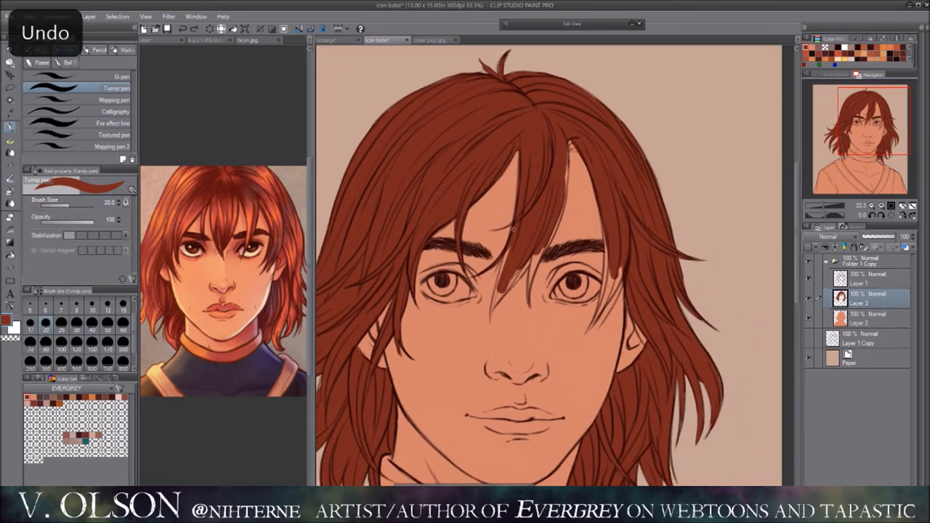
key(ctrl+z)
drag(583, 215, 533, 201)
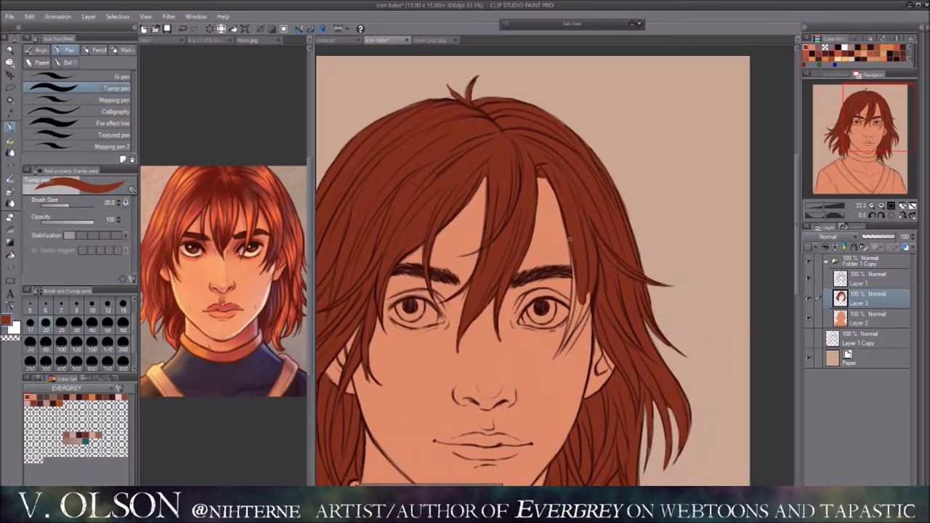
key(ctrl+z)
Step: Clean up the edges of the red hair color around the face with the LD POINT and Less Dry 2 brushes
key(b)
key(ctrl+z)
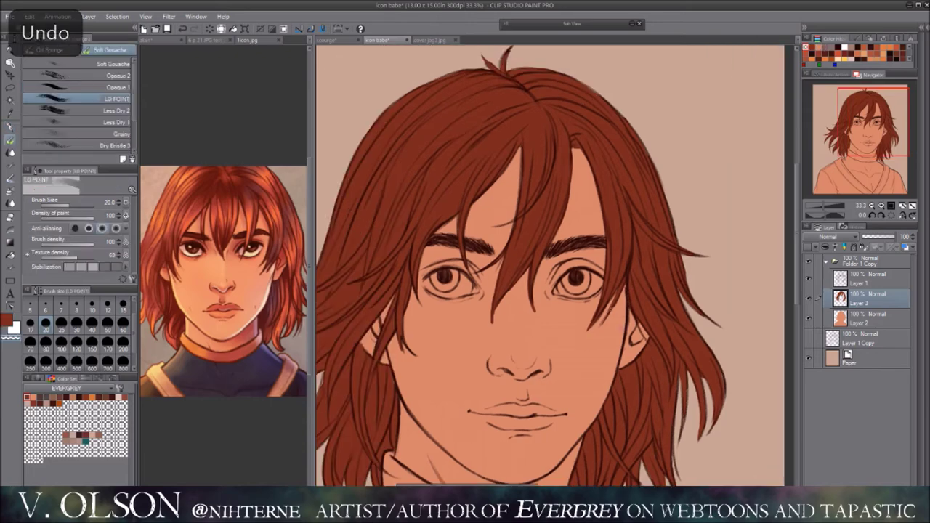
click(101, 111)
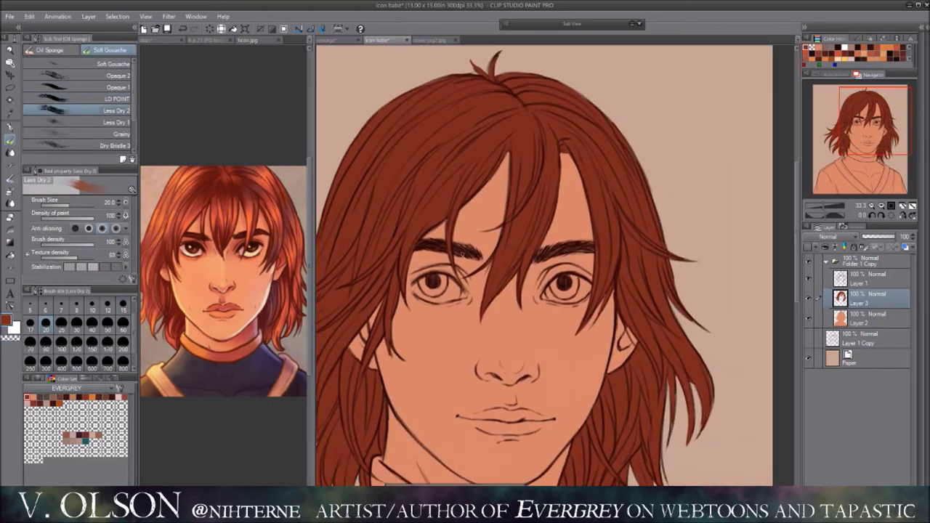
drag(568, 248, 616, 278)
click(906, 212)
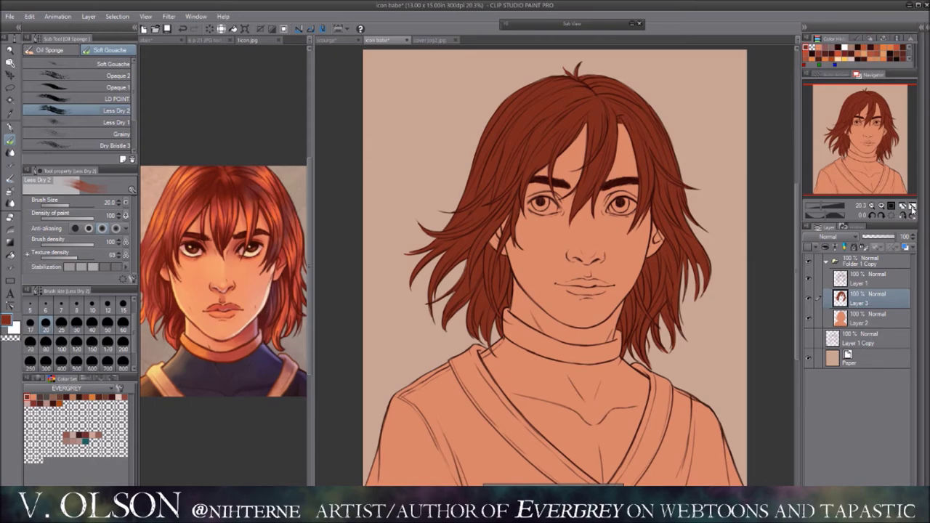
Step: Add a new layer below the hair color and paint both irises dark brown with the Turnip pen at size 20
key(ctrl+shift+n)
scroll(596, 225, up, 4)
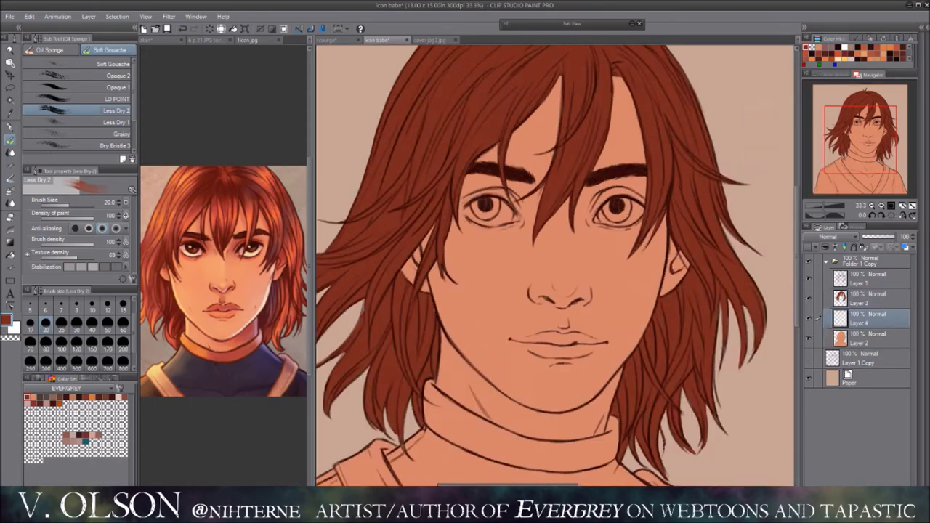
key(p)
scroll(456, 190, down, 1)
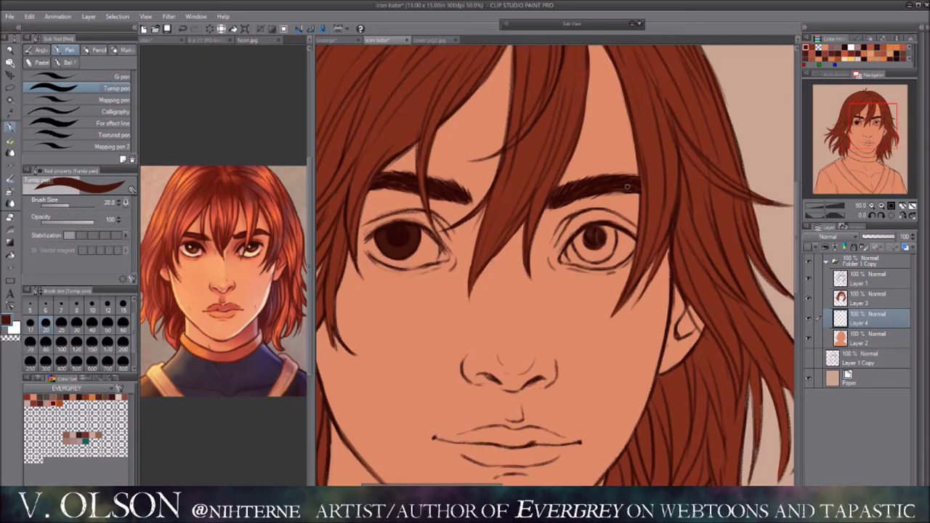
scroll(550, 213, up, 1)
scroll(581, 216, down, 3)
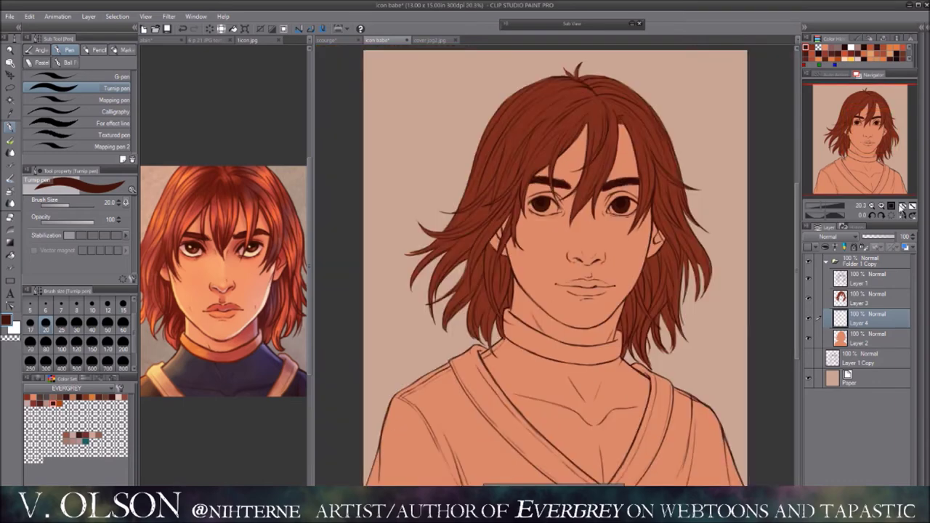
Step: Add a new layer beneath the irises and paint the whites of both eyes pale pink with the Turnip pen
key(ctrl+shift+n)
scroll(451, 204, up, 3)
key(x)
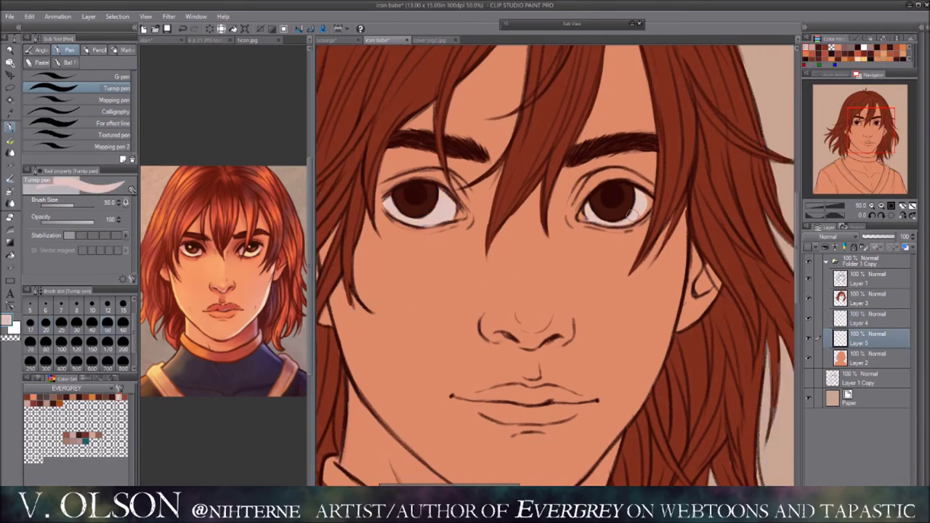
key(b)
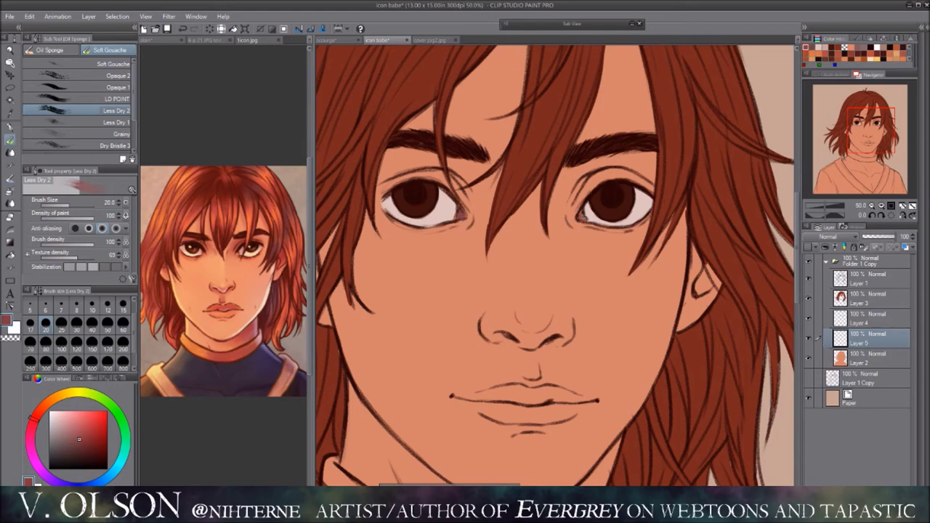
Step: Add a clipped layer above the irises, paint orange glows in their lower halves and blend them with speckle blend2
scroll(558, 266, down, 3)
key(ctrl+shift+n)
scroll(558, 266, up, 3)
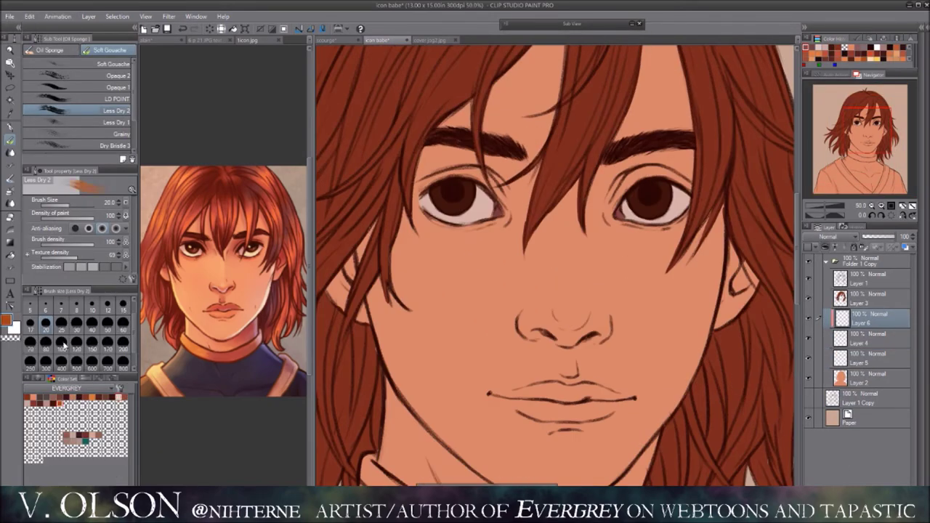
key(b)
scroll(651, 207, down, 1)
key(b)
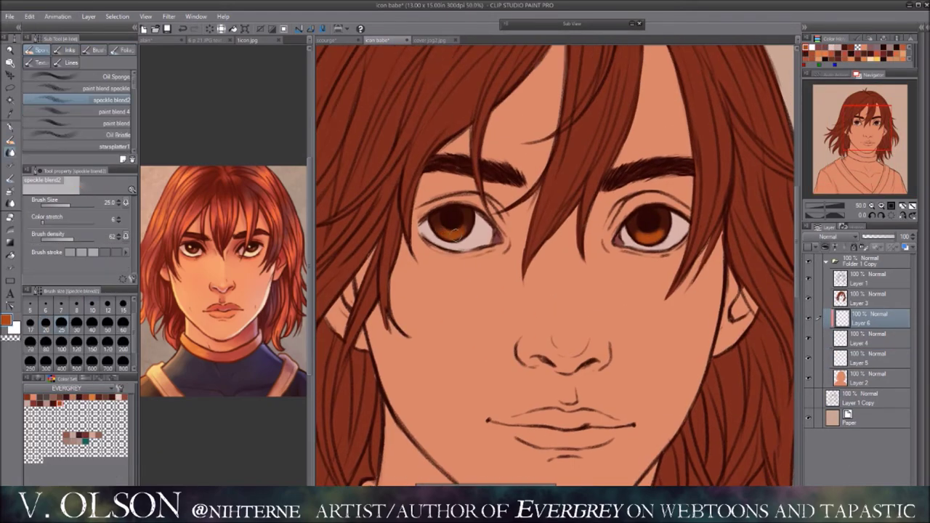
Step: Add an Add (Glow) layer above the folder and paint blue-gray eye highlights with the LD POINT brush
scroll(651, 207, down, 3)
scroll(652, 207, up, 2)
key(ctrl+shift+n)
scroll(557, 266, up, 2)
key(b)
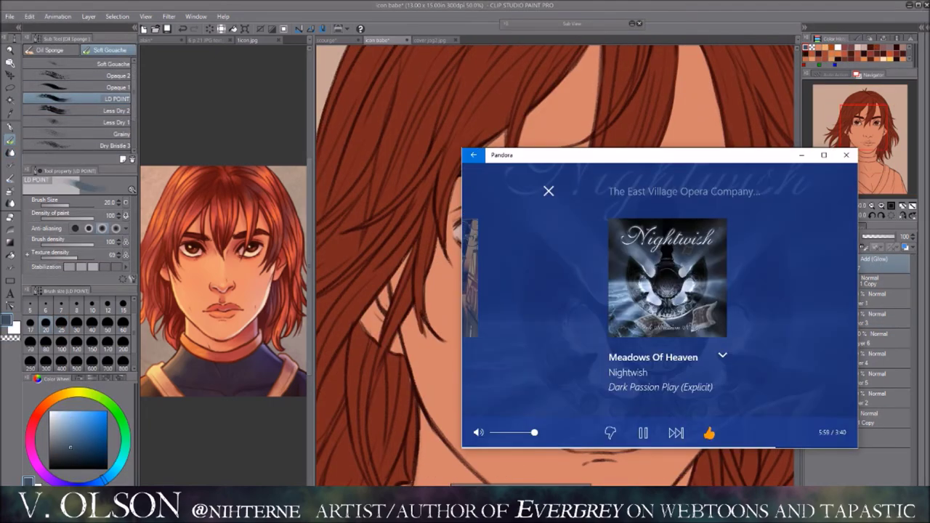
click(901, 206)
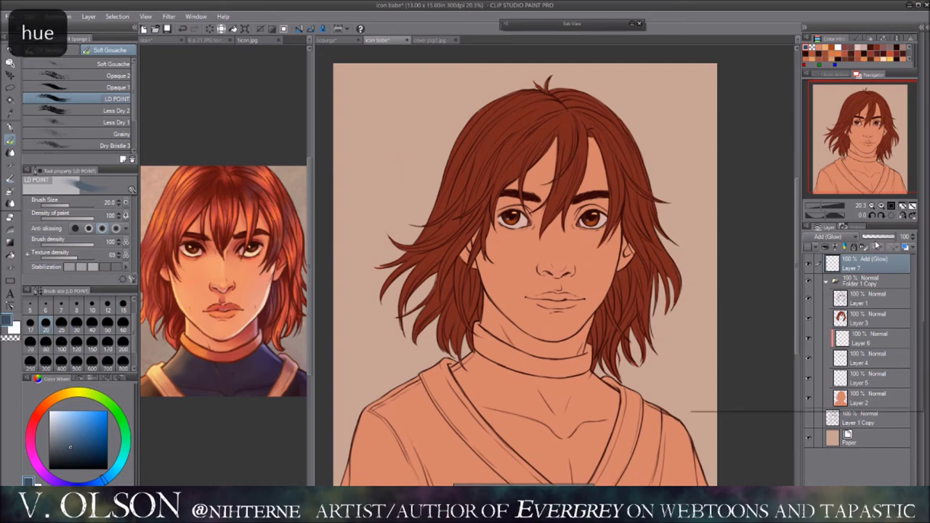
Step: Select the layer above the irises and browse the COMIC! folder for a reference image to load in the Sub View
click(872, 338)
click(610, 226)
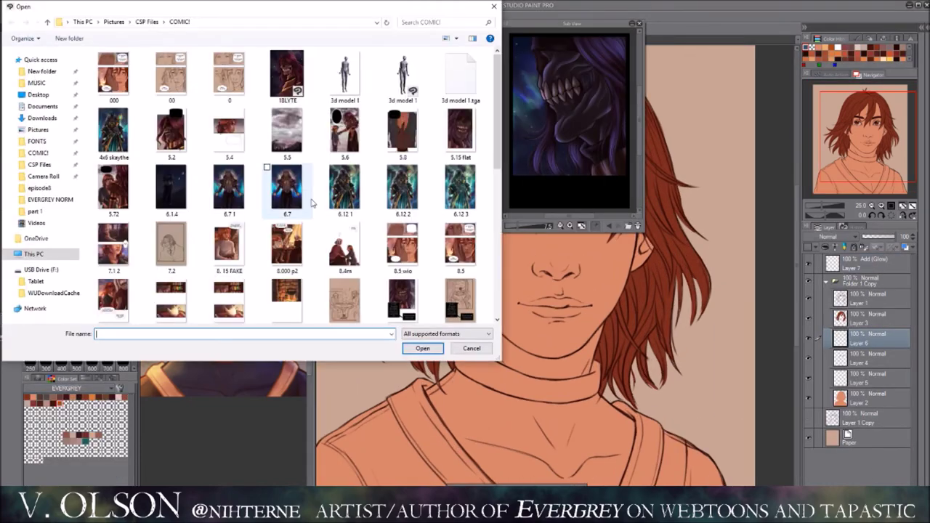
click(611, 226)
click(610, 226)
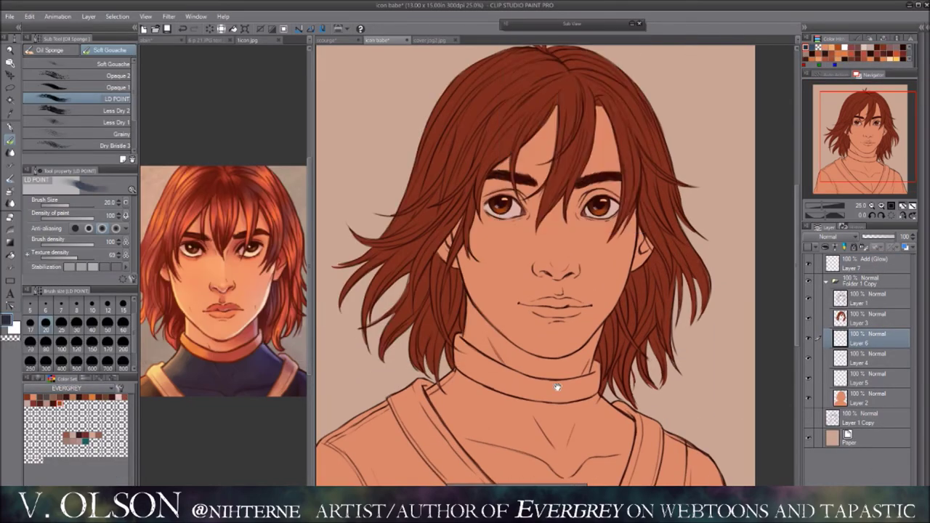
Step: Paint the undershirt below the collar dark navy with the Turnip pen at size 100, filling up to the robe's neckline
key(p)
drag(392, 244, 381, 276)
scroll(407, 290, up, 1)
drag(436, 290, 407, 349)
scroll(464, 306, up, 1)
key(ctrl+z)
mouse_move(607, 436)
mouse_down()
mouse_move(633, 398)
mouse_move(604, 423)
mouse_up()
key(ctrl+z)
mouse_move(632, 196)
mouse_down()
mouse_move(658, 262)
mouse_move(628, 381)
mouse_up()
click(874, 215)
click(874, 216)
mouse_move(472, 217)
mouse_down()
mouse_move(567, 369)
mouse_move(584, 416)
mouse_move(654, 196)
mouse_up()
scroll(552, 261, down, 2)
scroll(508, 217, up, 1)
Step: Add a new layer above the navy shirt and paint the turtleneck collar orange with the Turnip pen at size 60
key(ctrl+shift+n)
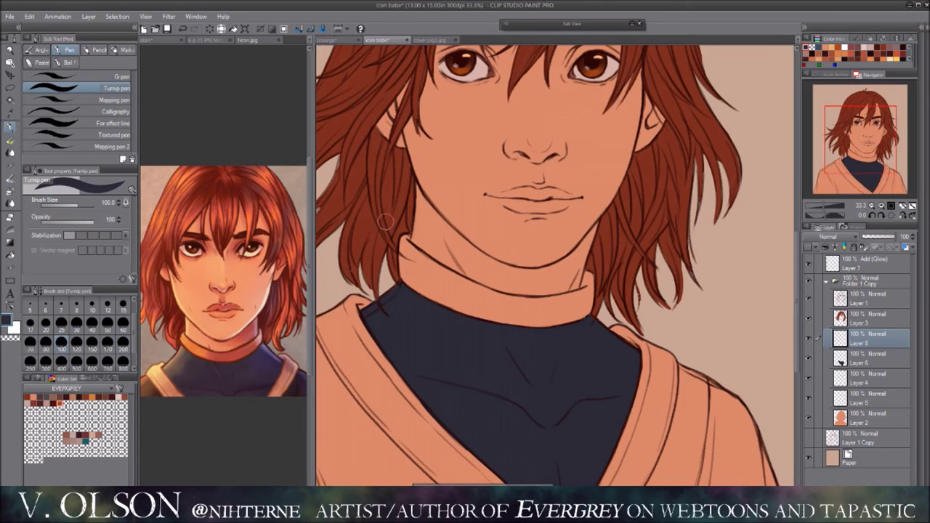
drag(403, 240, 414, 274)
drag(480, 305, 574, 311)
drag(605, 260, 633, 302)
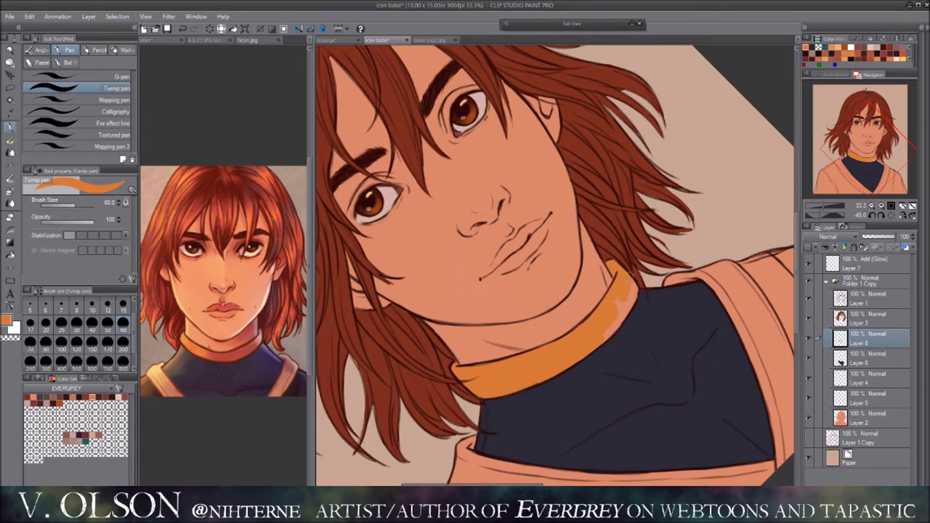
click(874, 216)
Step: Paint both bands of the robe's V-neck trim orange on the collar layer, undoing stray strokes and mirroring the canvas
drag(372, 250, 401, 294)
drag(378, 239, 443, 366)
scroll(552, 254, down, 1)
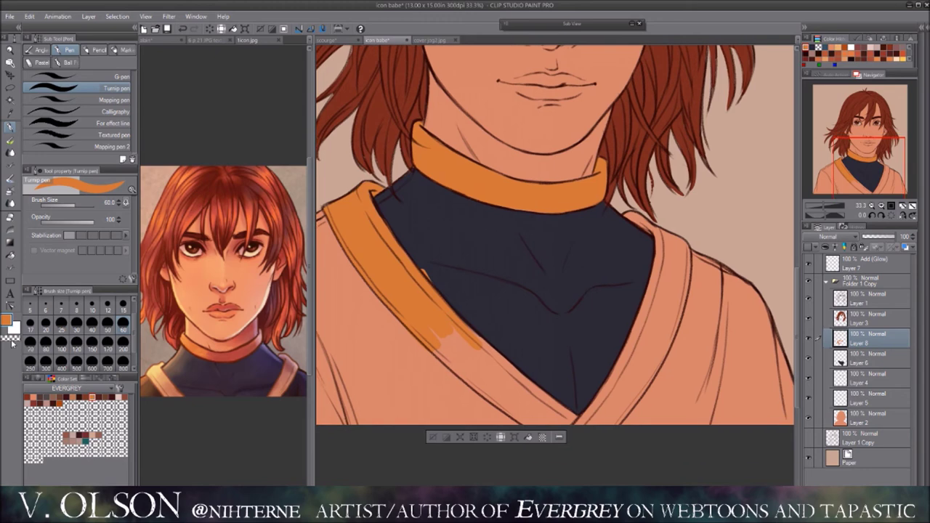
key(ctrl+z)
key(ctrl+z)
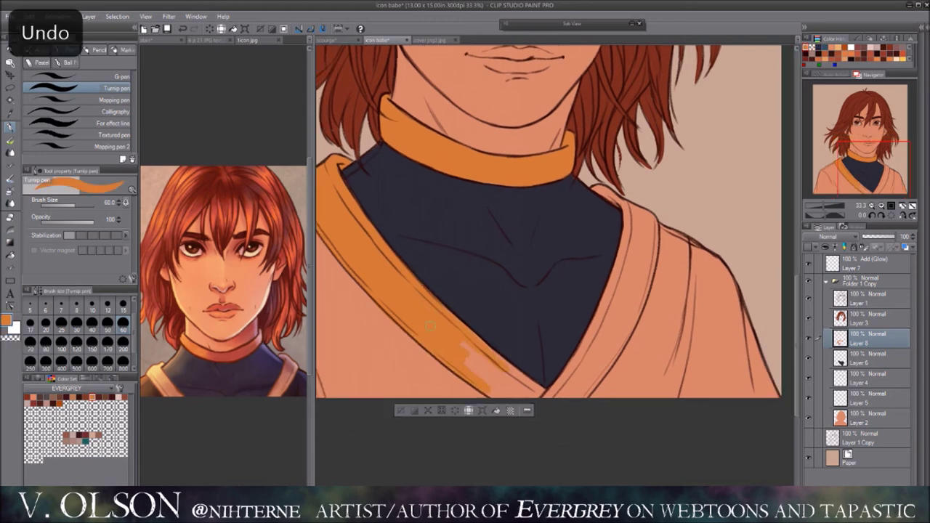
key(h)
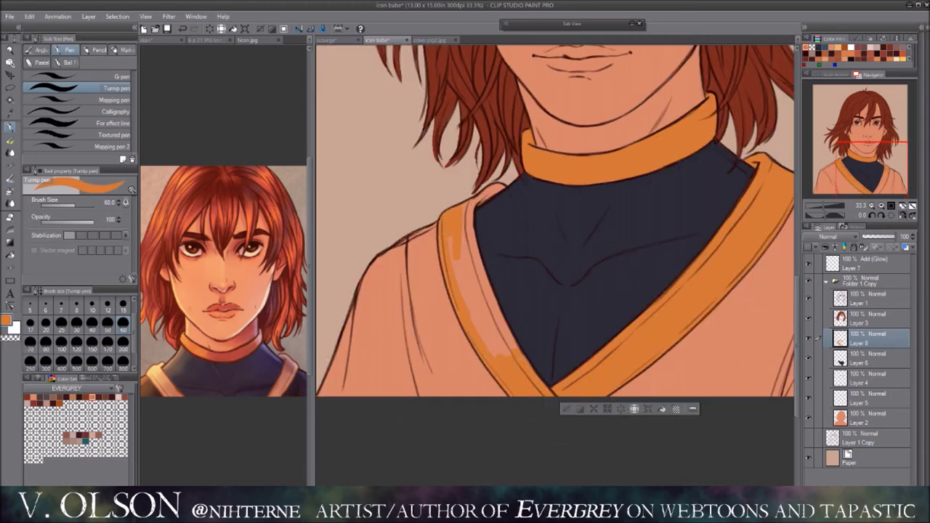
scroll(555, 240, up, 1)
key(ctrl+z)
key(ctrl+z)
key(ctrl+z)
Step: Paint the body and shoulders of the robe on a new layer beneath the orange trim
scroll(555, 240, down, 2)
drag(356, 392, 399, 291)
drag(342, 378, 508, 364)
drag(602, 378, 683, 312)
Step: Shift the robe's hue and set its saturation to -82 and brightness to -20
key(ctrl+u)
drag(783, 354, 810, 354)
drag(783, 378, 756, 404)
mouse_move(806, 353)
mouse_down()
mouse_move(716, 351)
mouse_move(822, 355)
mouse_up()
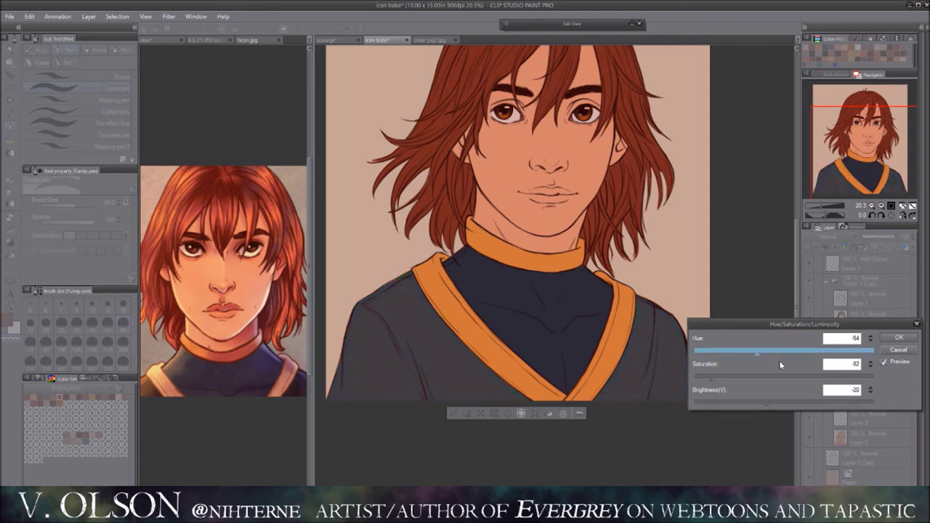
key(Return)
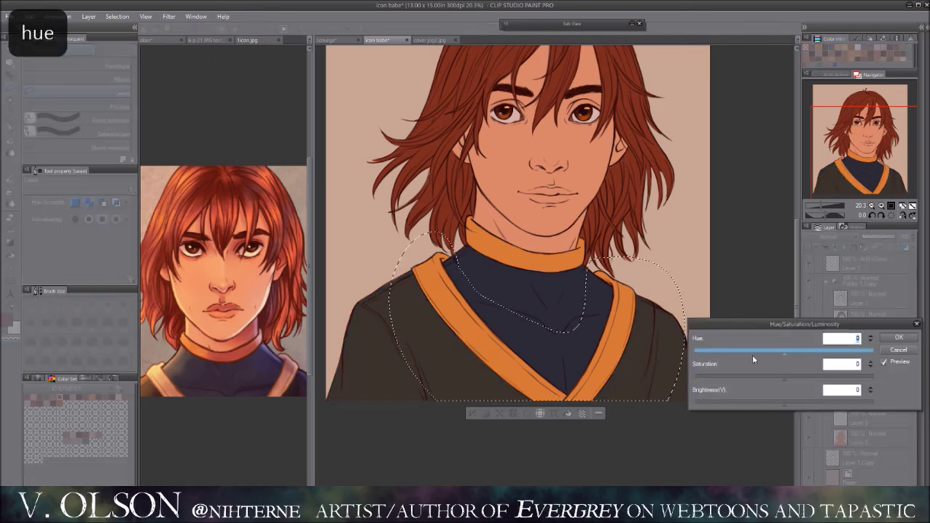
Step: Reduce the saturation within the lassoed area around the robe's trim and clear the selection
drag(783, 378, 758, 380)
key(Return)
key(ctrl+d)
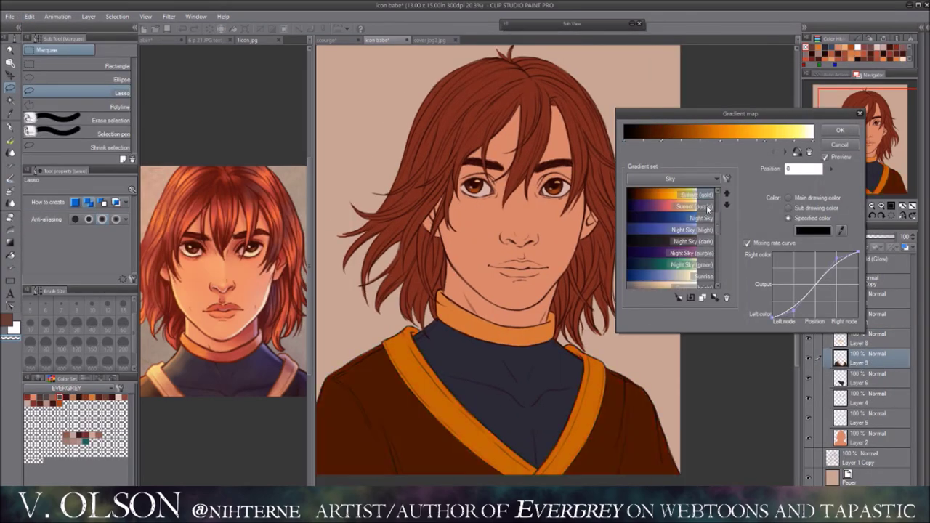
Step: Recolor the robe layer with a gradient map, trying different presets from the Sky set
click(712, 251)
click(690, 218)
click(690, 261)
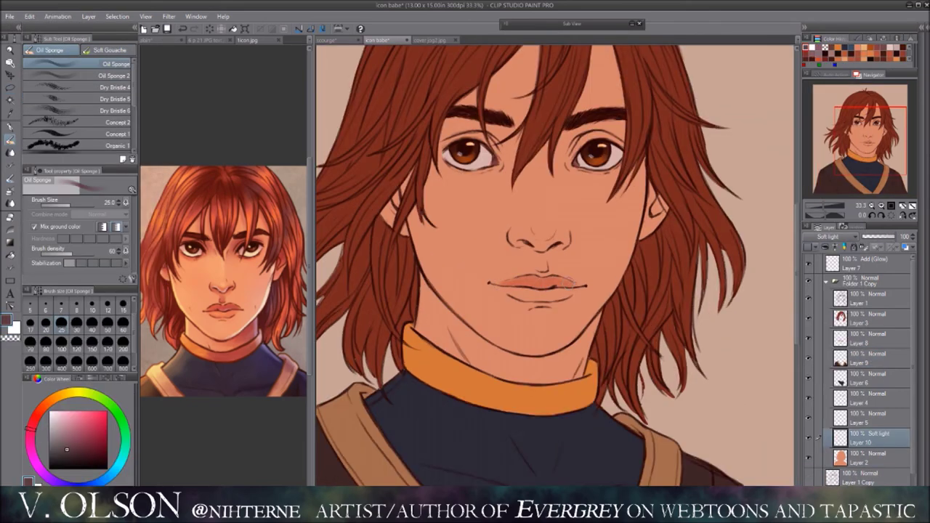
Step: Soften the blush on the nose and cheeks on the Soft light layer with speckle blend2 at size 60 and the Blend tool
key(j)
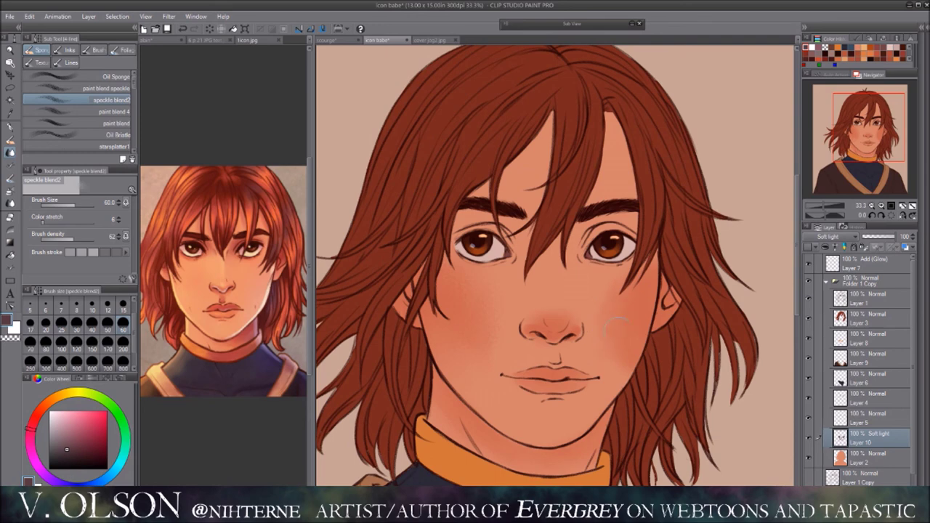
click(11, 202)
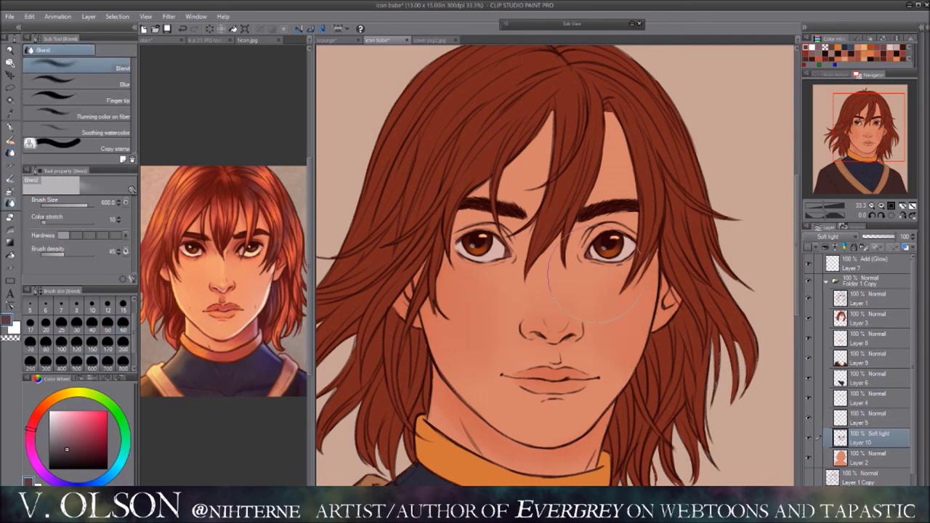
click(10, 190)
key(b)
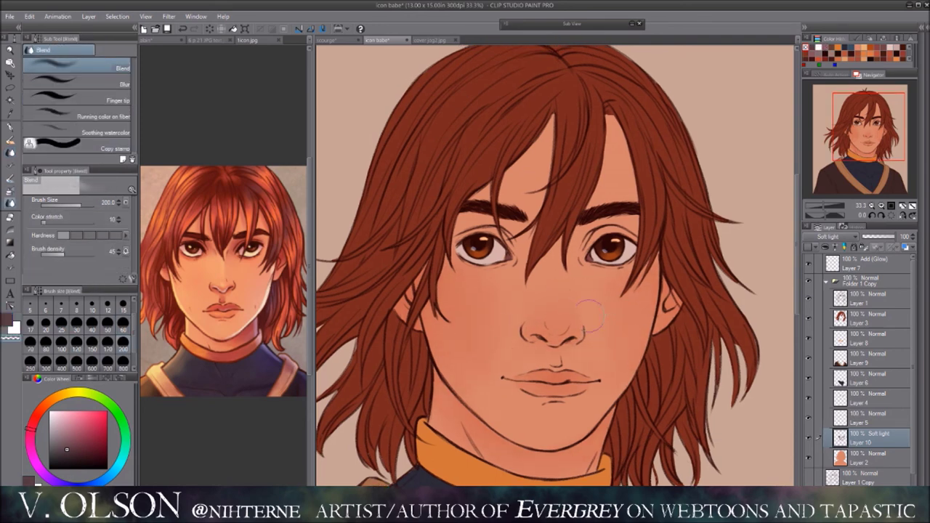
Step: Refine the soft facial shading around the eyes with speckle blend2 at size 30 and Blend at size 200, checking the mirrored portrait
key(b)
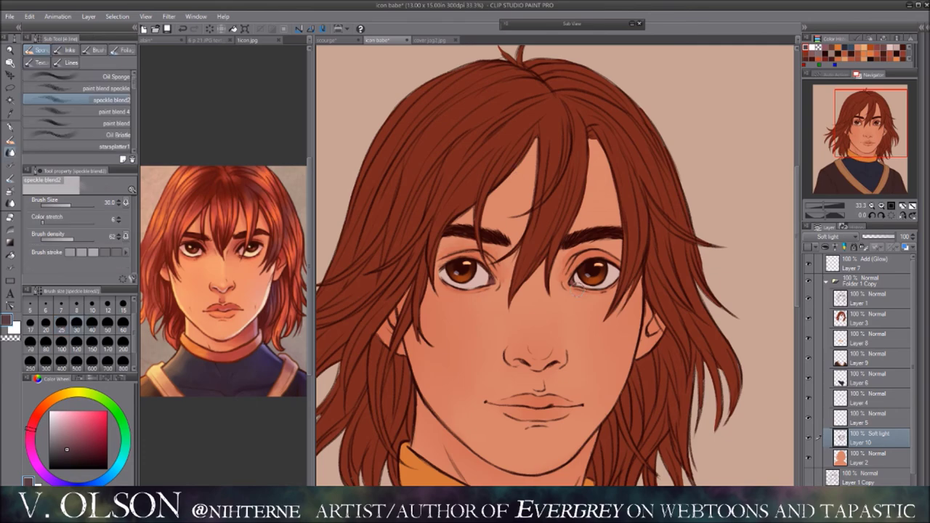
scroll(747, 285, down, 3)
key(j)
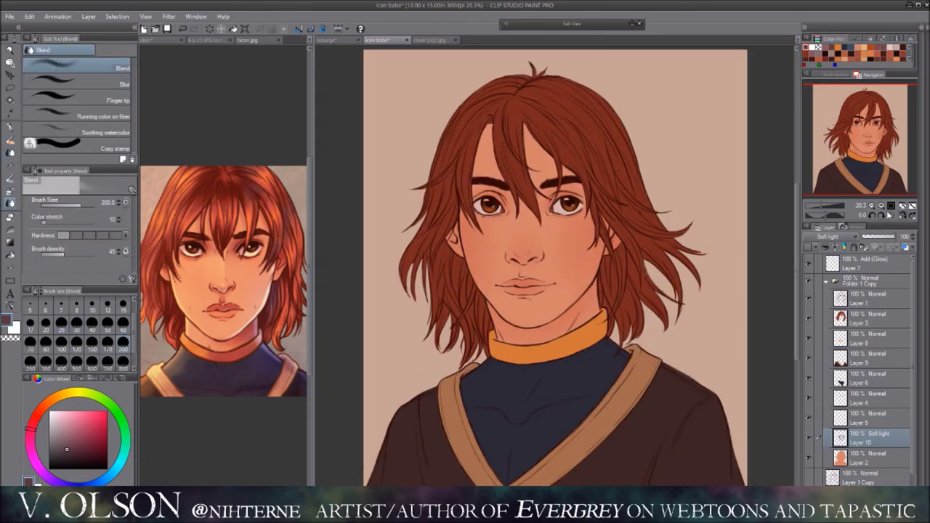
scroll(827, 215, up, 2)
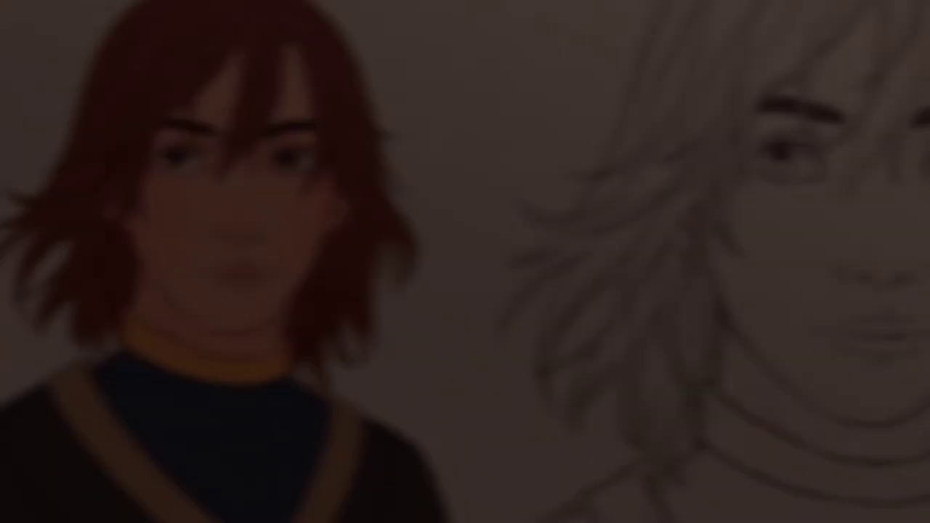